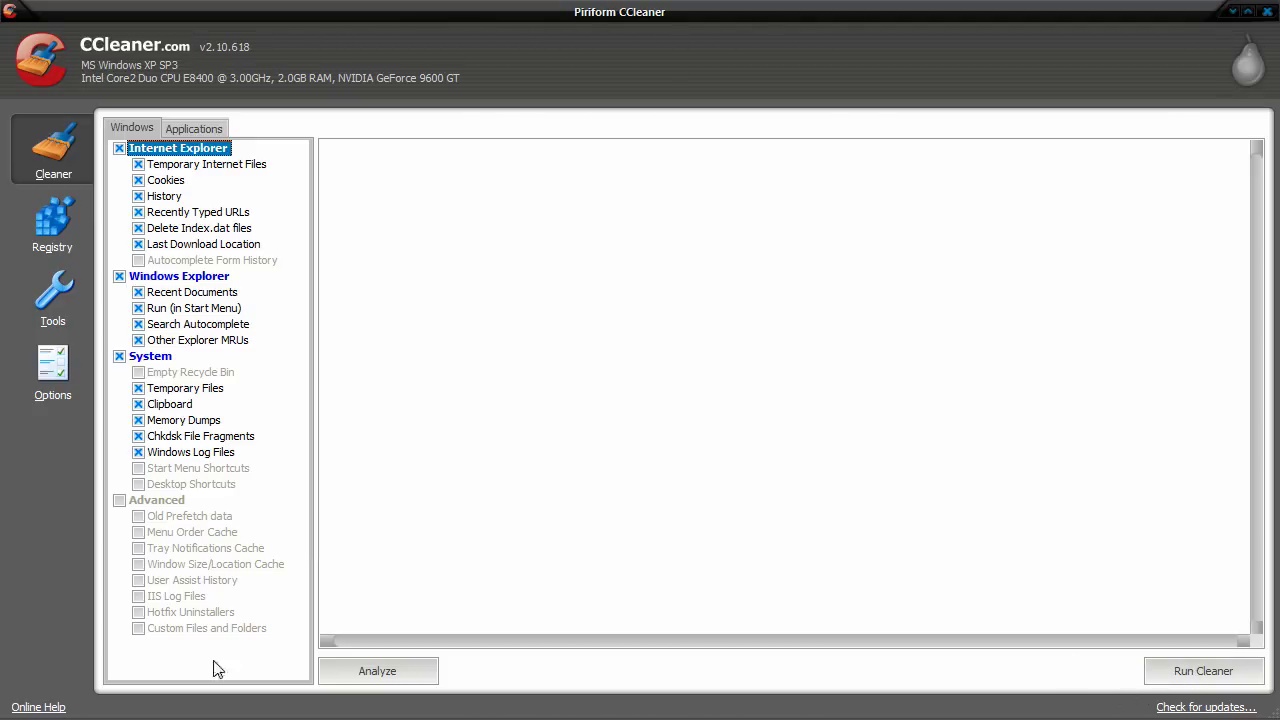
Step: Analyze the system for junk files with the default Windows cleaning options, run the cleaner, and repeat the analysis
{"action": "left_click", "coordinate": [378, 671]}
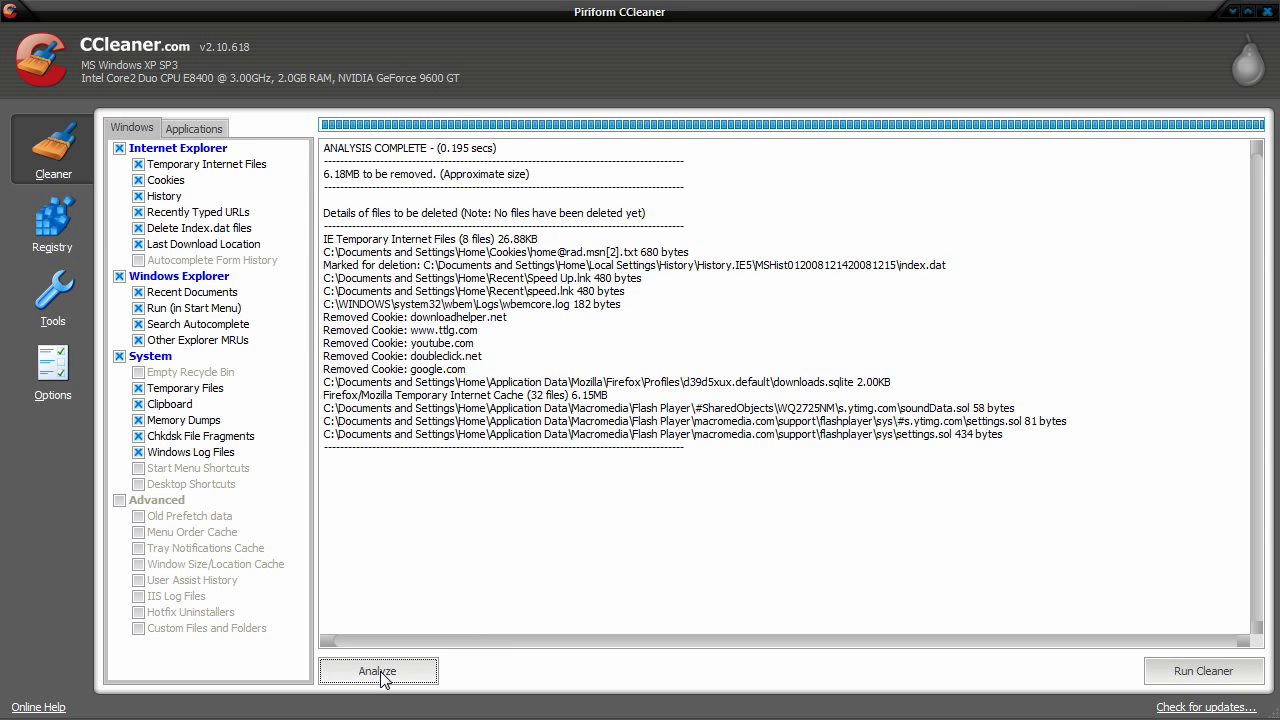
{"action": "left_click", "coordinate": [1205, 672]}
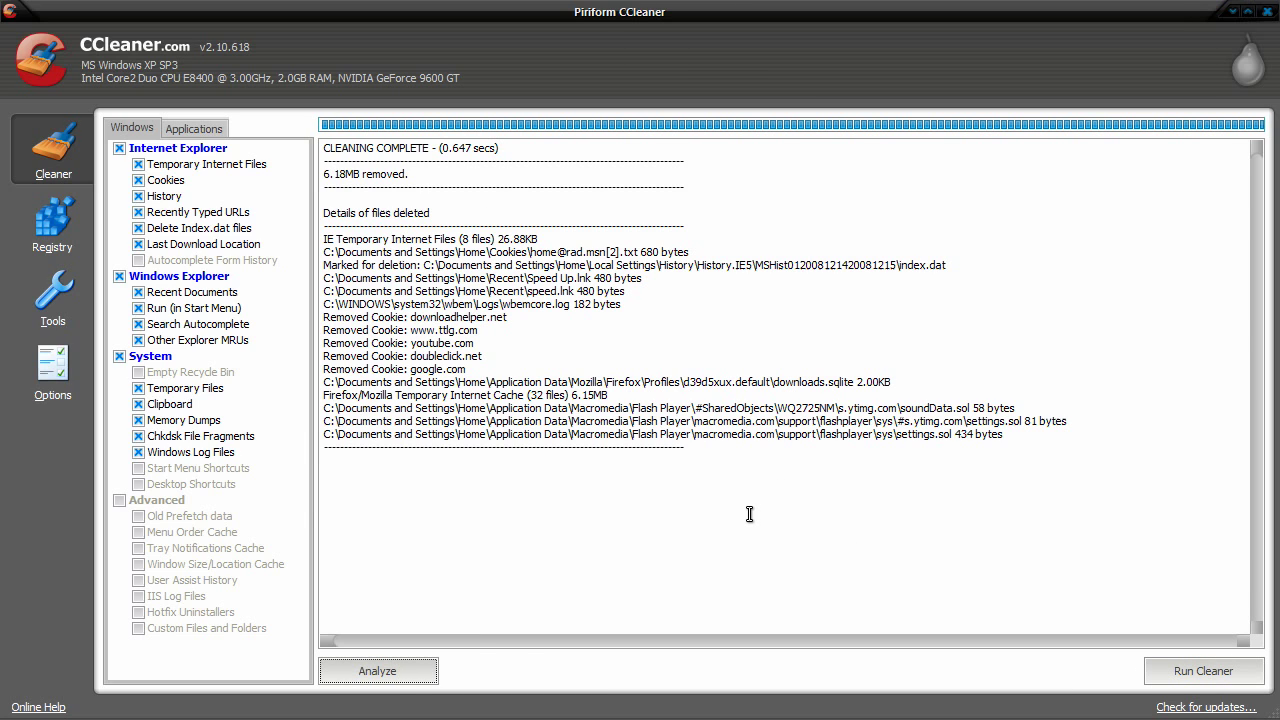
{"action": "left_click", "coordinate": [405, 676]}
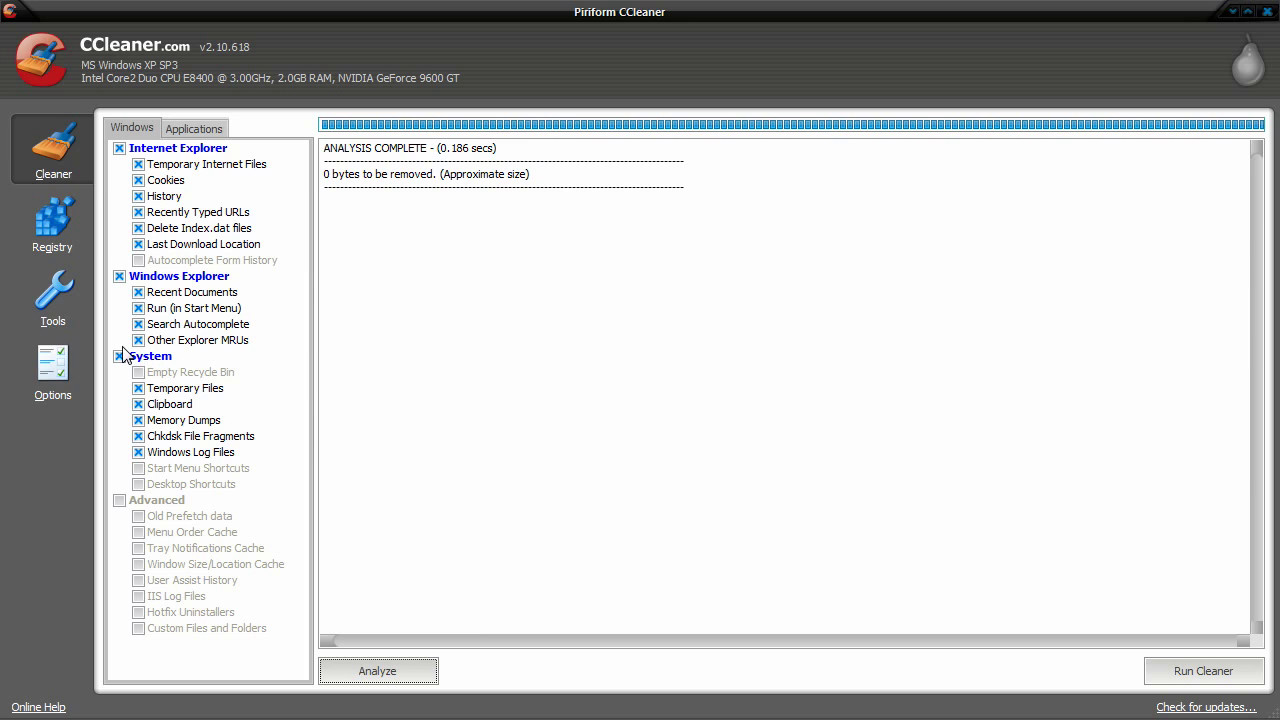
Step: Scan the registry for issues with all the registry integrity checks enabled
{"action": "left_click", "coordinate": [53, 221]}
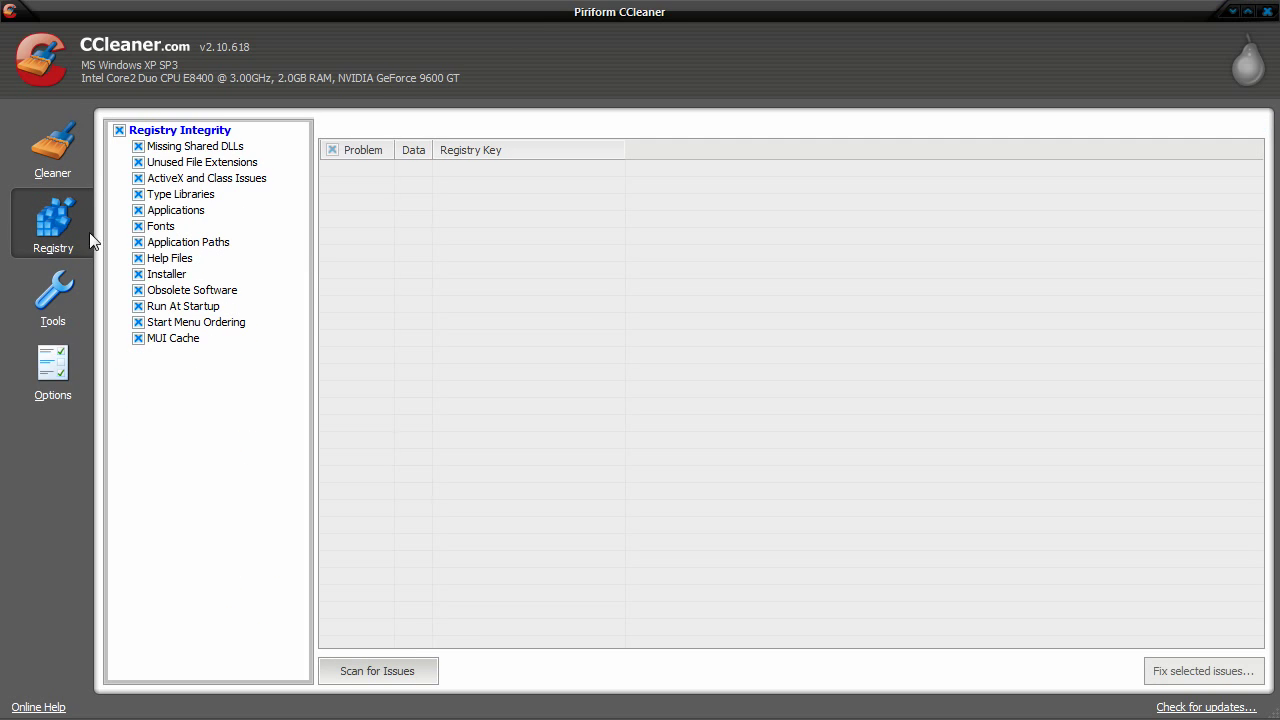
{"action": "left_click", "coordinate": [388, 676]}
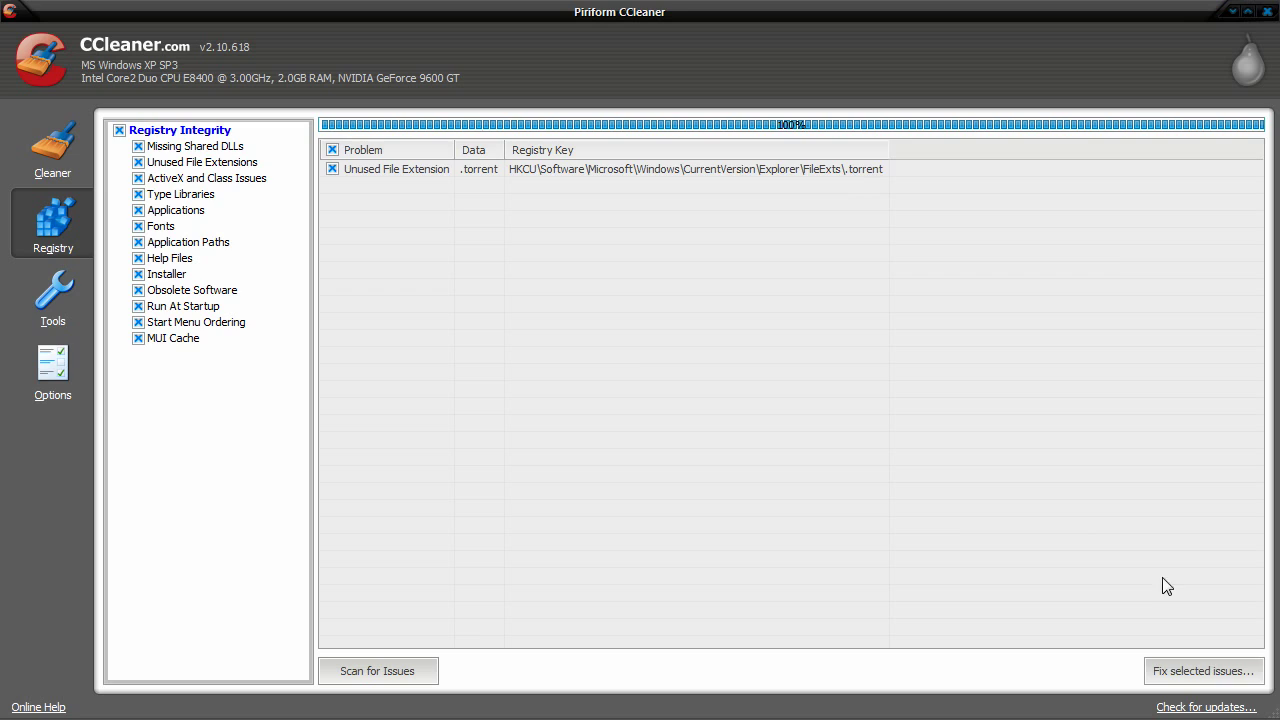
Step: Try to fix the selected .torrent registry issue with a backup of the registry changes named 12-14-08
{"action": "left_click", "coordinate": [1221, 680]}
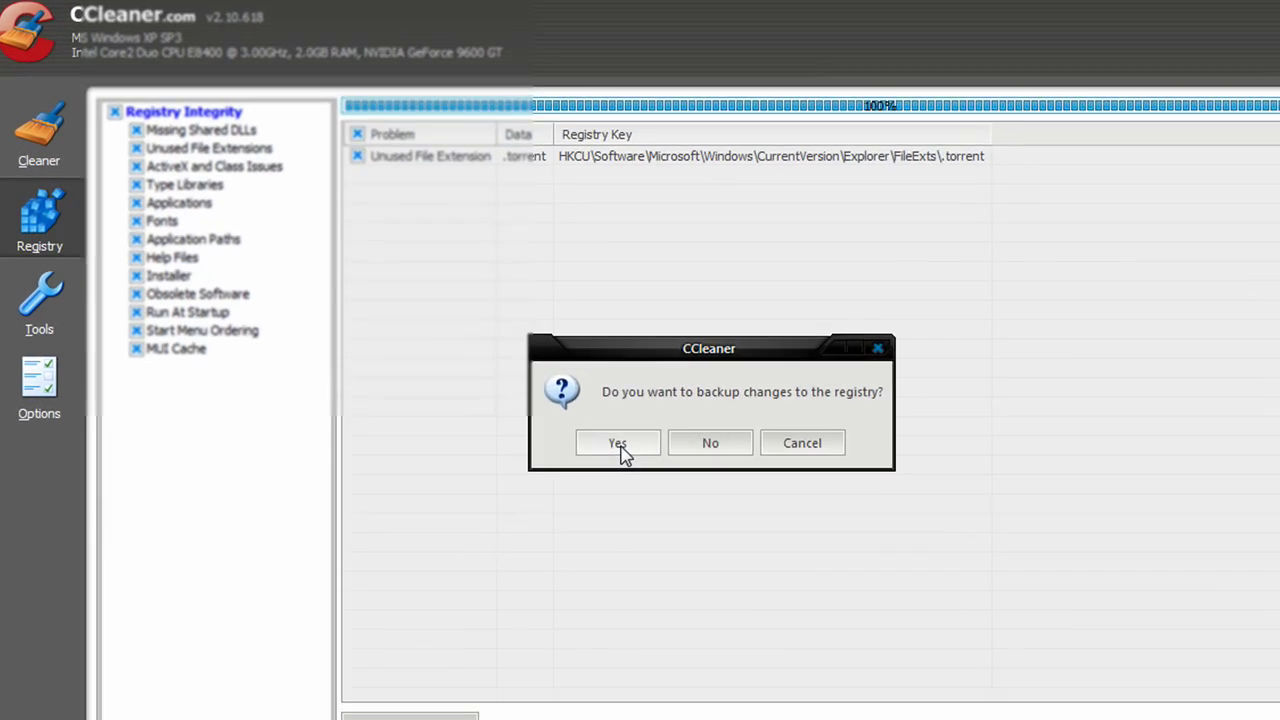
{"action": "left_click", "coordinate": [564, 421]}
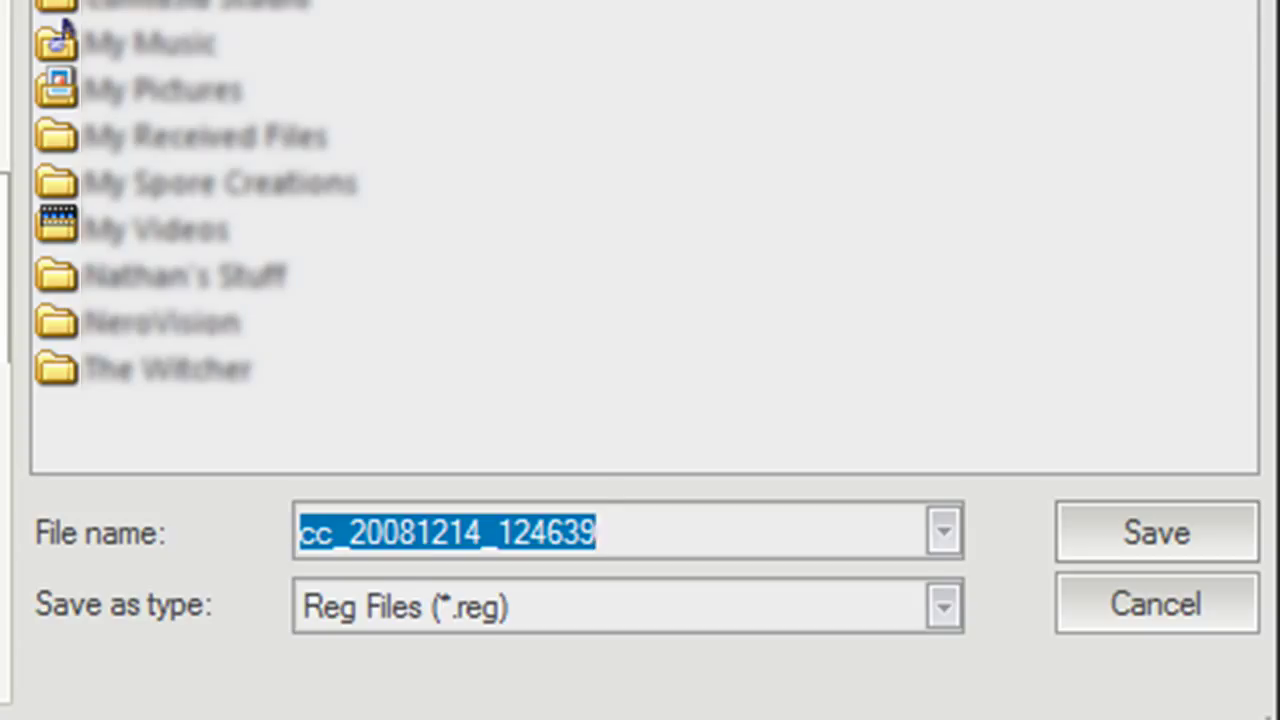
{"action": "type", "text": "12-"}
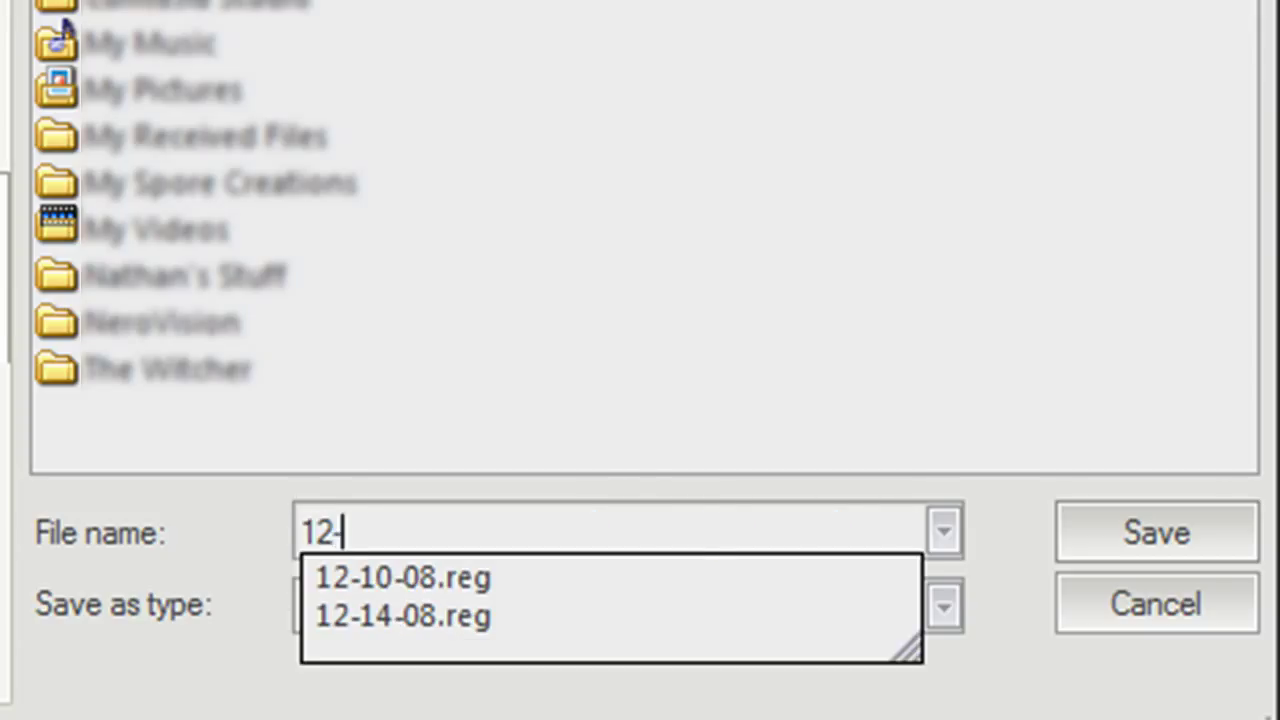
{"action": "type", "text": "14-"}
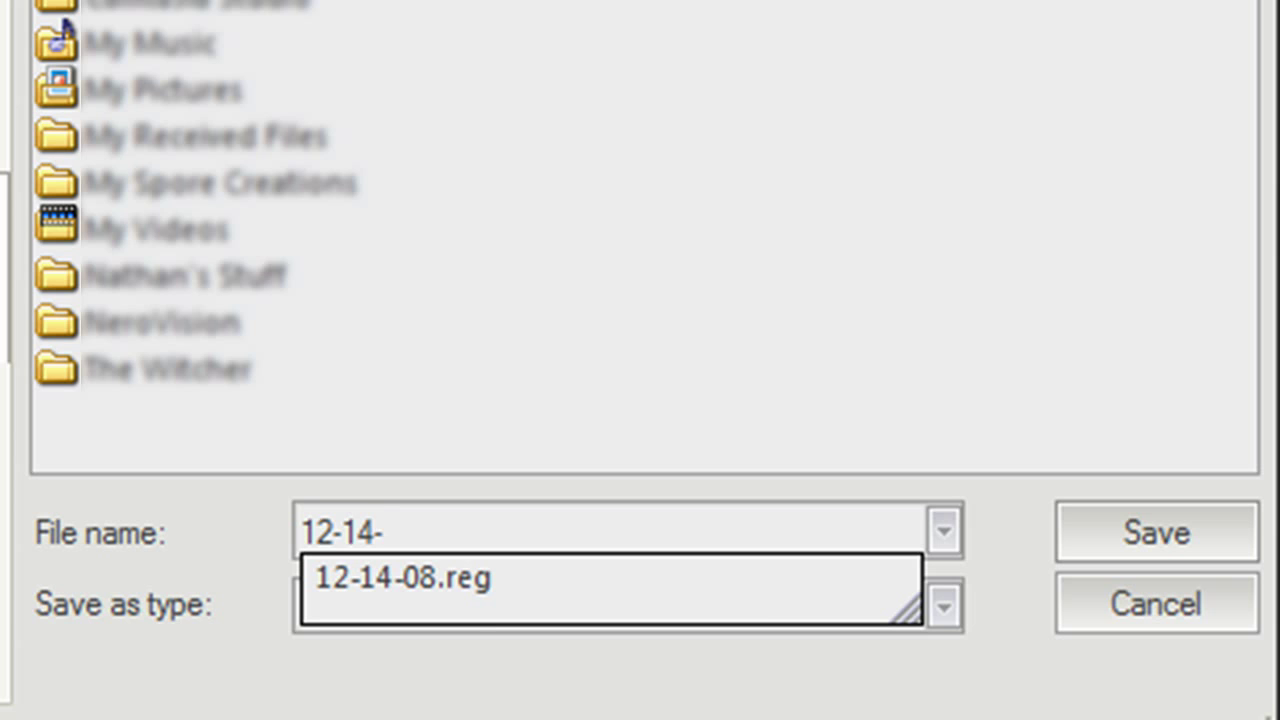
{"action": "type", "text": "08"}
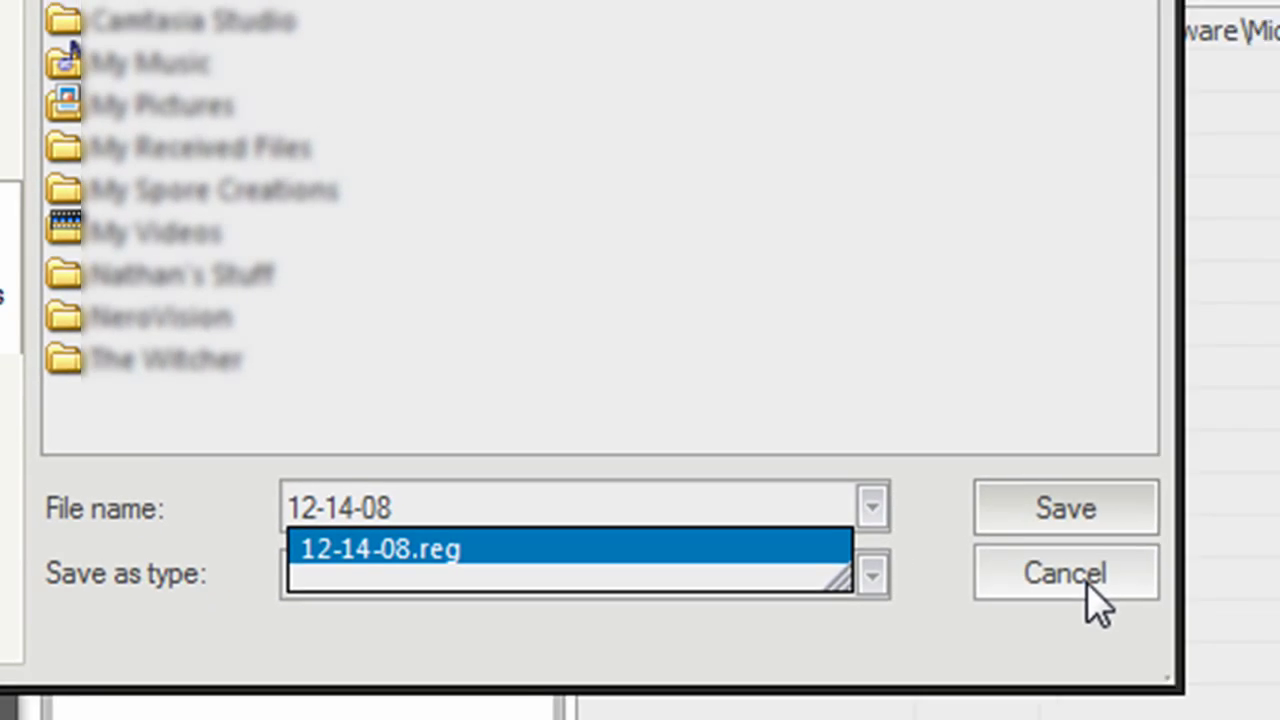
{"action": "left_click", "coordinate": [1188, 604]}
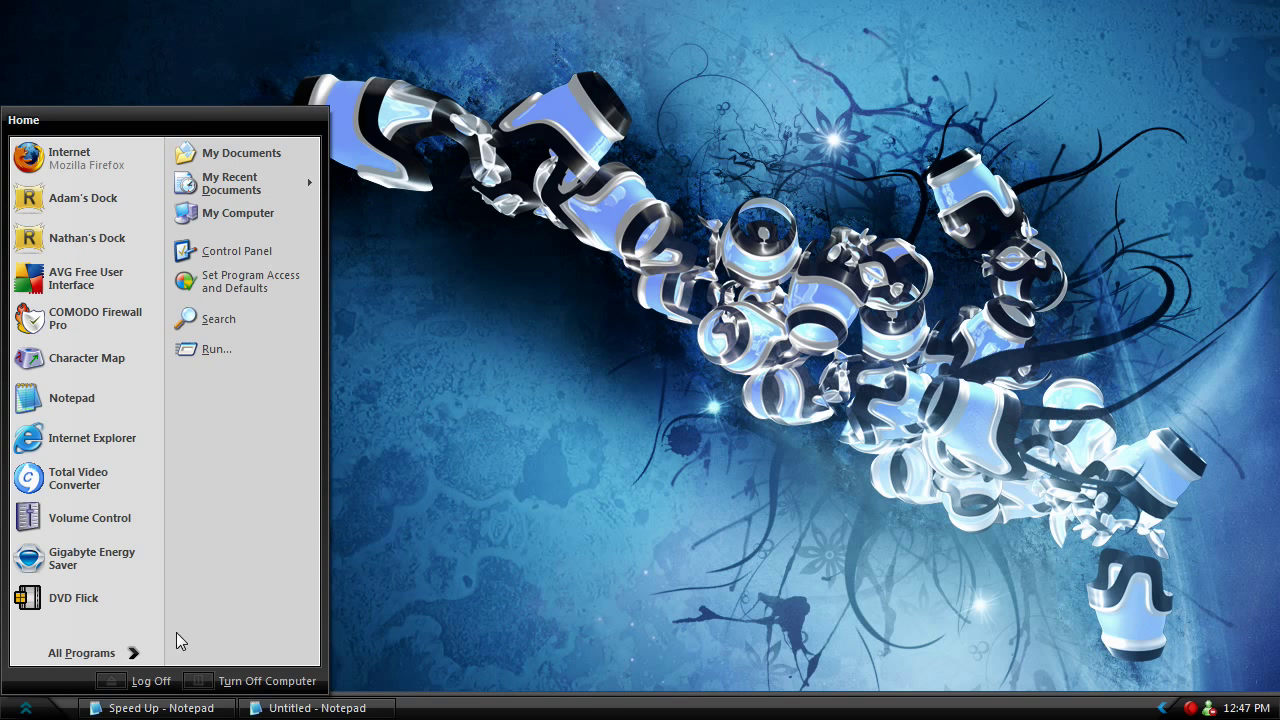
Step: Open Disk Defragmenter from the system tools and select the C: volume
{"action": "mouse_move", "coordinate": [128, 663]}
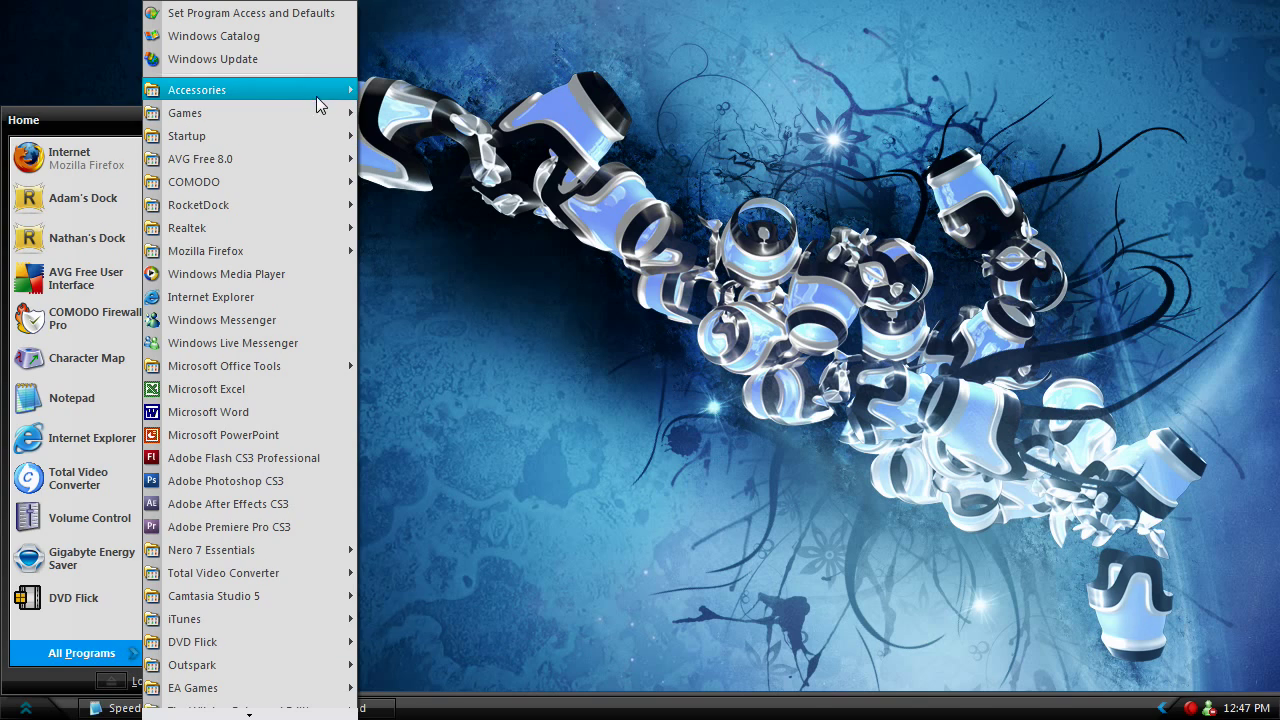
{"action": "mouse_move", "coordinate": [319, 92]}
{"action": "mouse_move", "coordinate": [511, 156]}
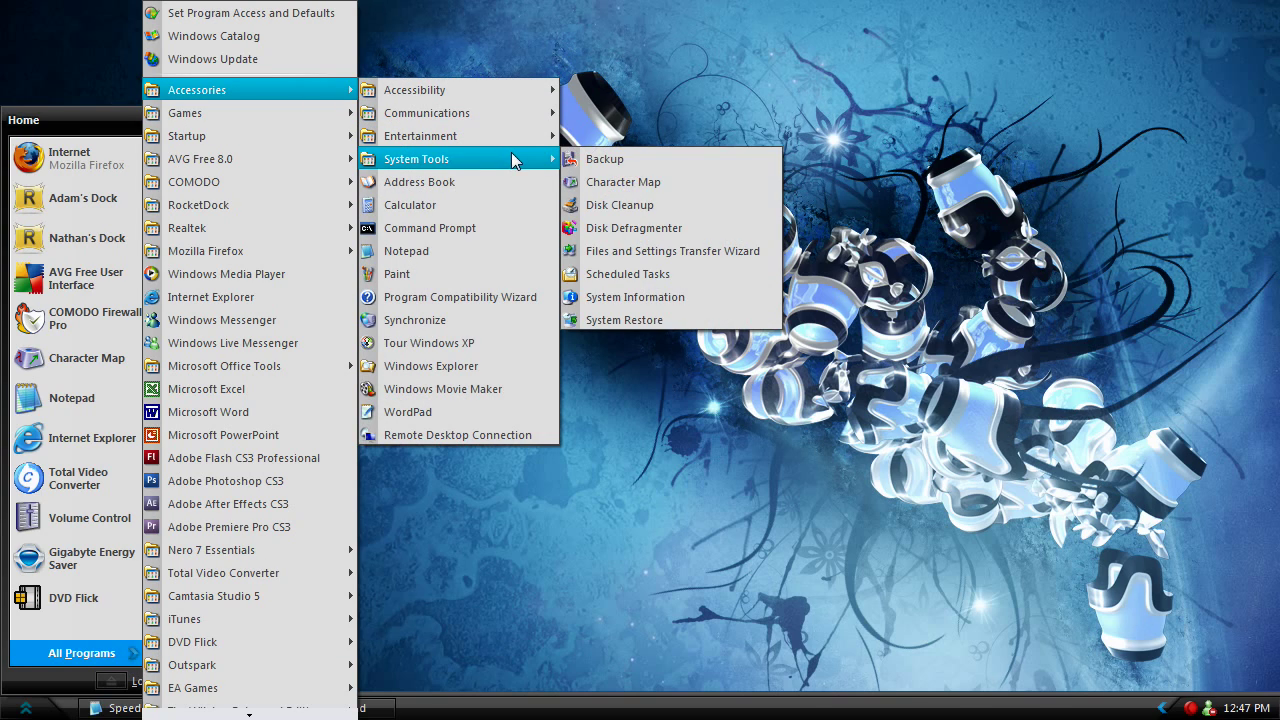
{"action": "left_click", "coordinate": [620, 228]}
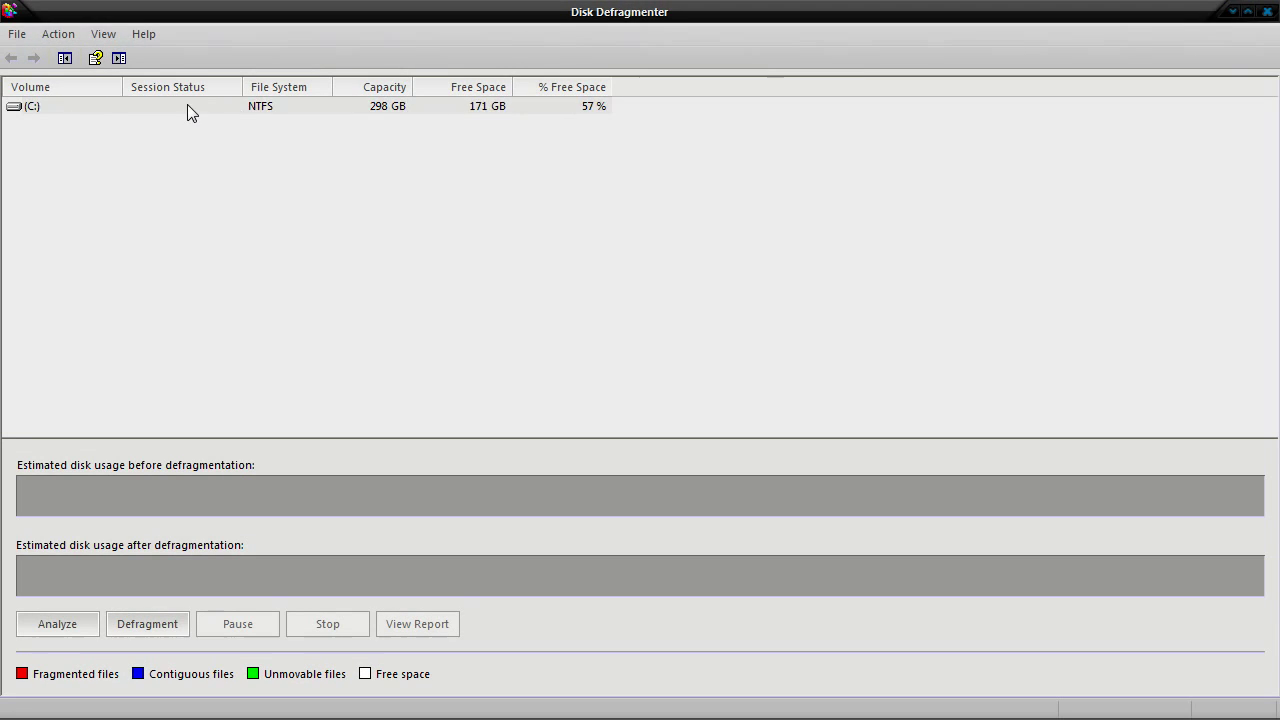
{"action": "left_click", "coordinate": [188, 106]}
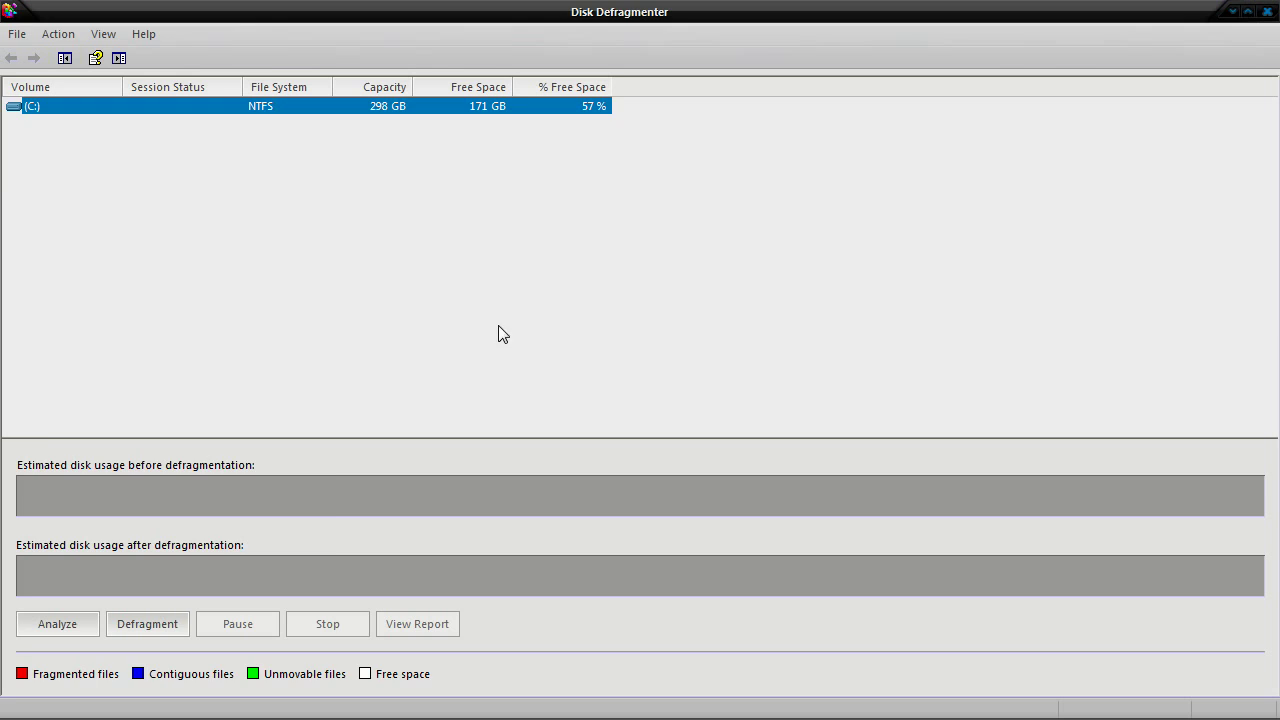
Step: Launch the System Configuration Utility by running msconfig
{"action": "key", "text": "super"}
{"action": "left_click", "coordinate": [258, 359]}
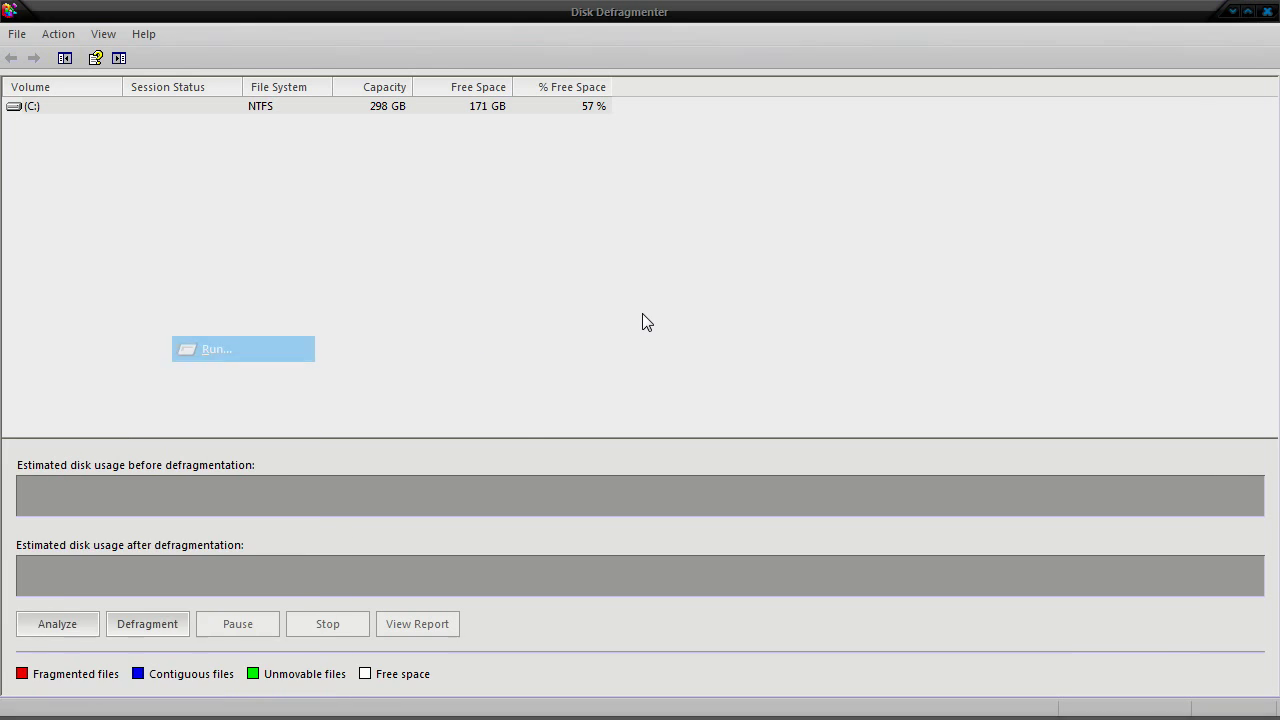
{"action": "left_click", "coordinate": [270, 630]}
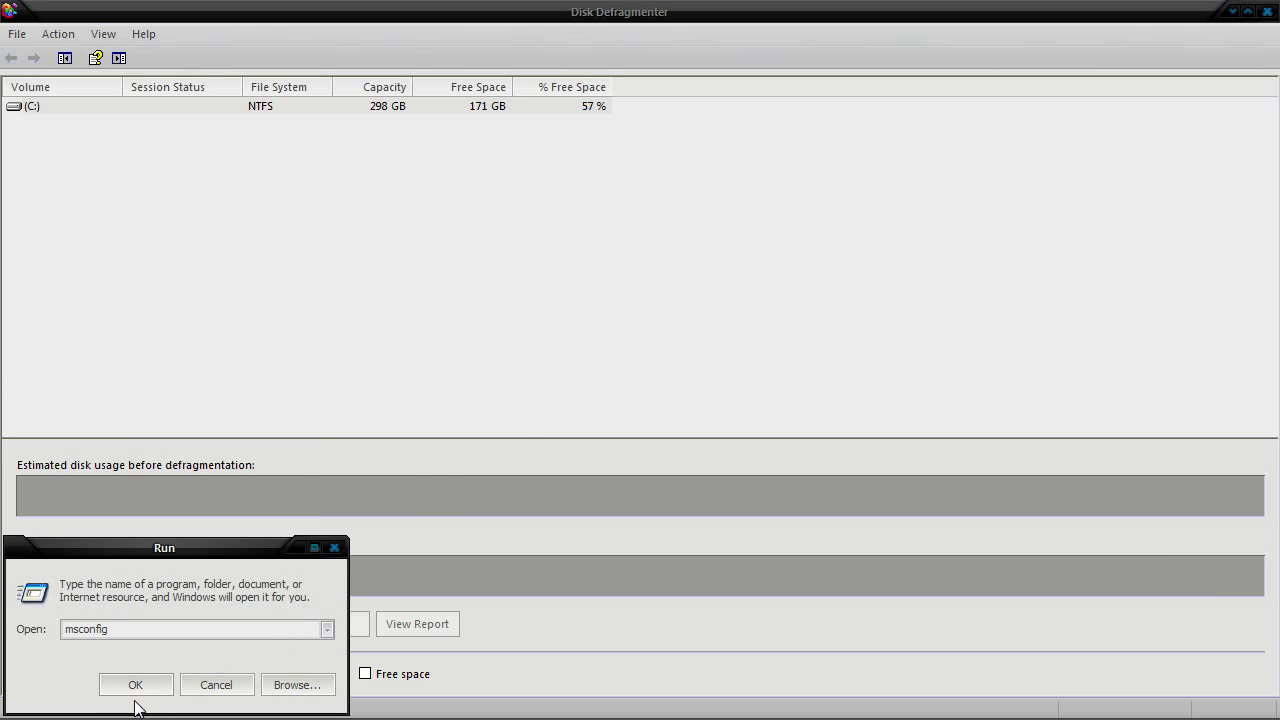
{"action": "left_click", "coordinate": [138, 685]}
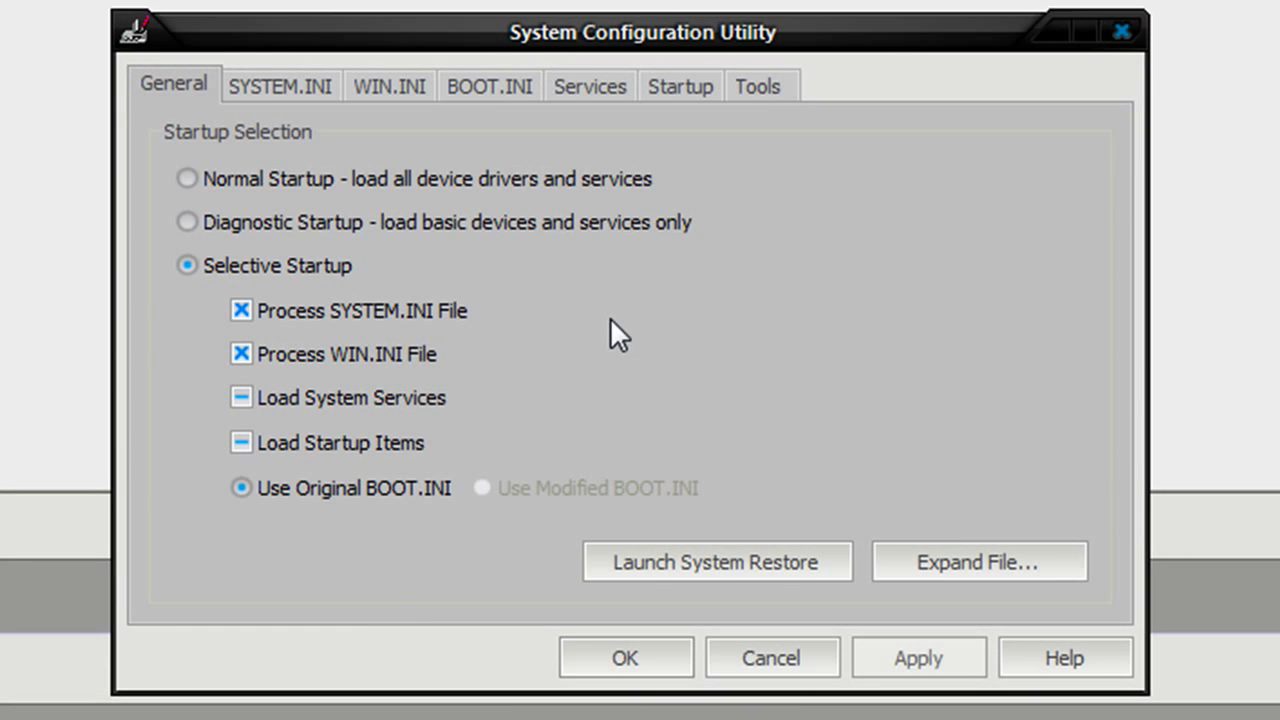
Step: Disable the Apple Mobile Device service in the list of system services
{"action": "left_click", "coordinate": [614, 93]}
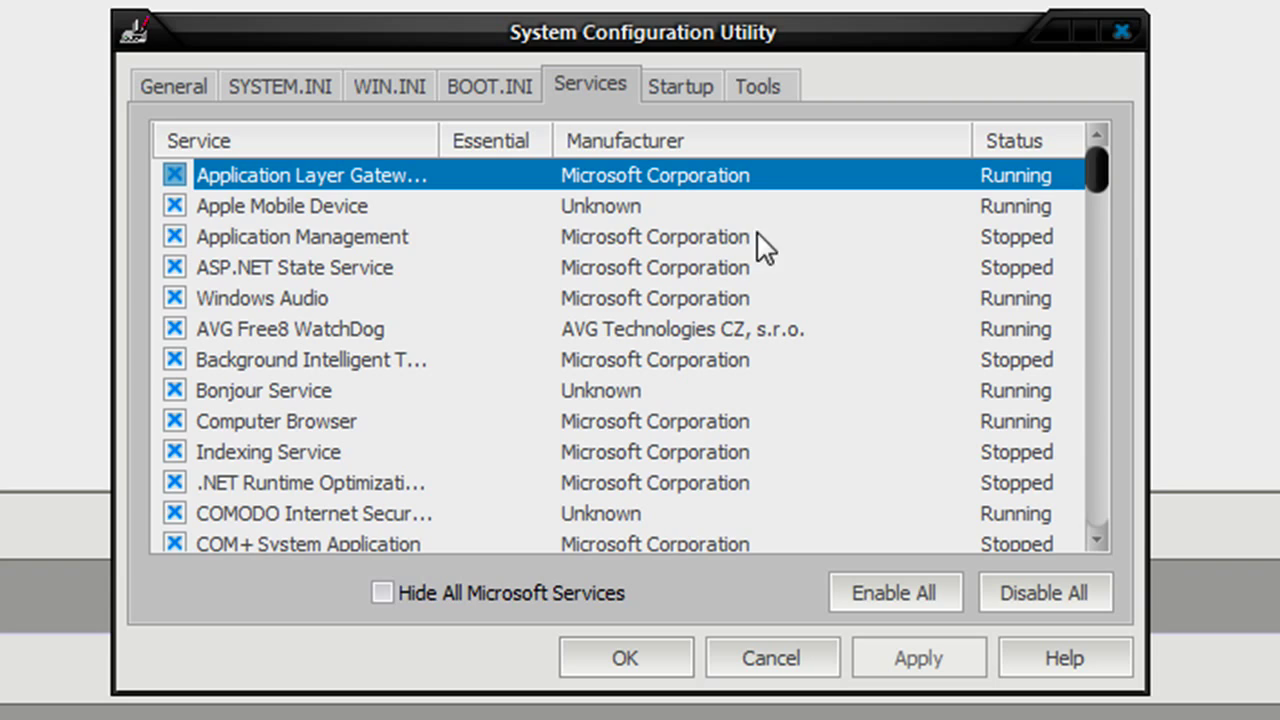
{"action": "left_click", "coordinate": [176, 205]}
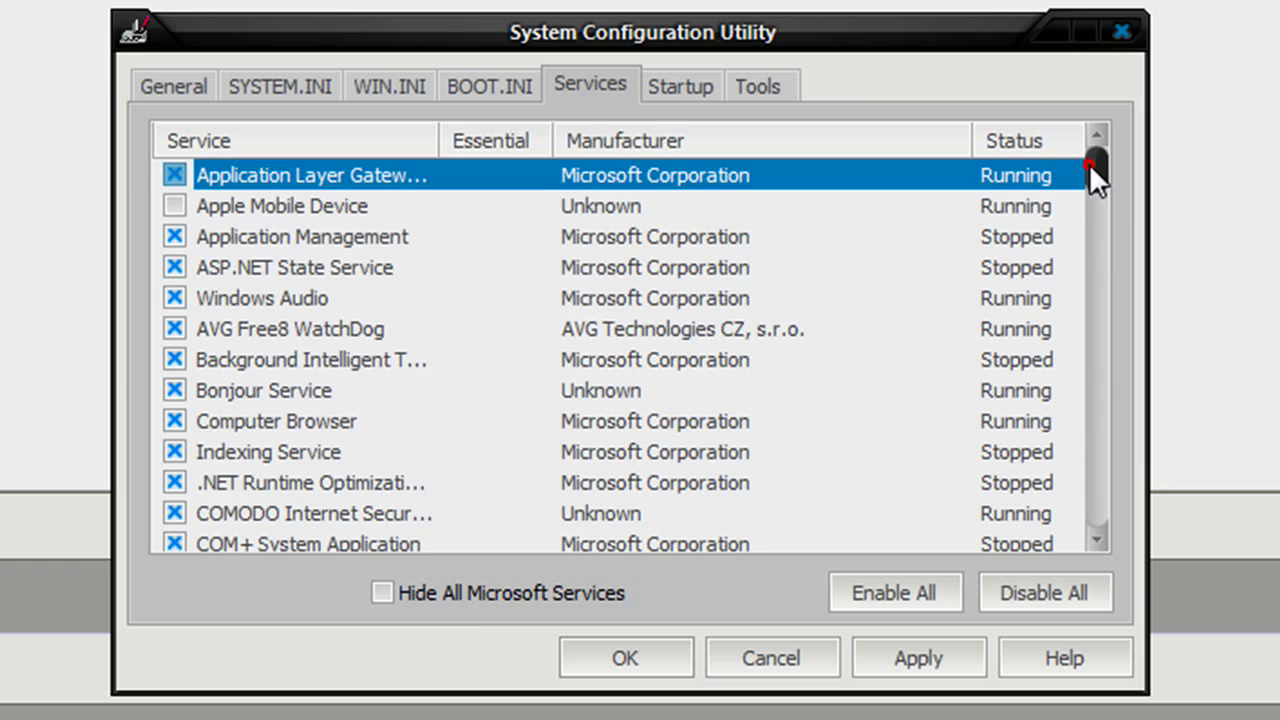
Step: Sort the services by manufacturer and look through the list down to the entries from unknown makers
{"action": "left_click_drag", "start_coordinate": [1103, 172], "coordinate": [1090, 190]}
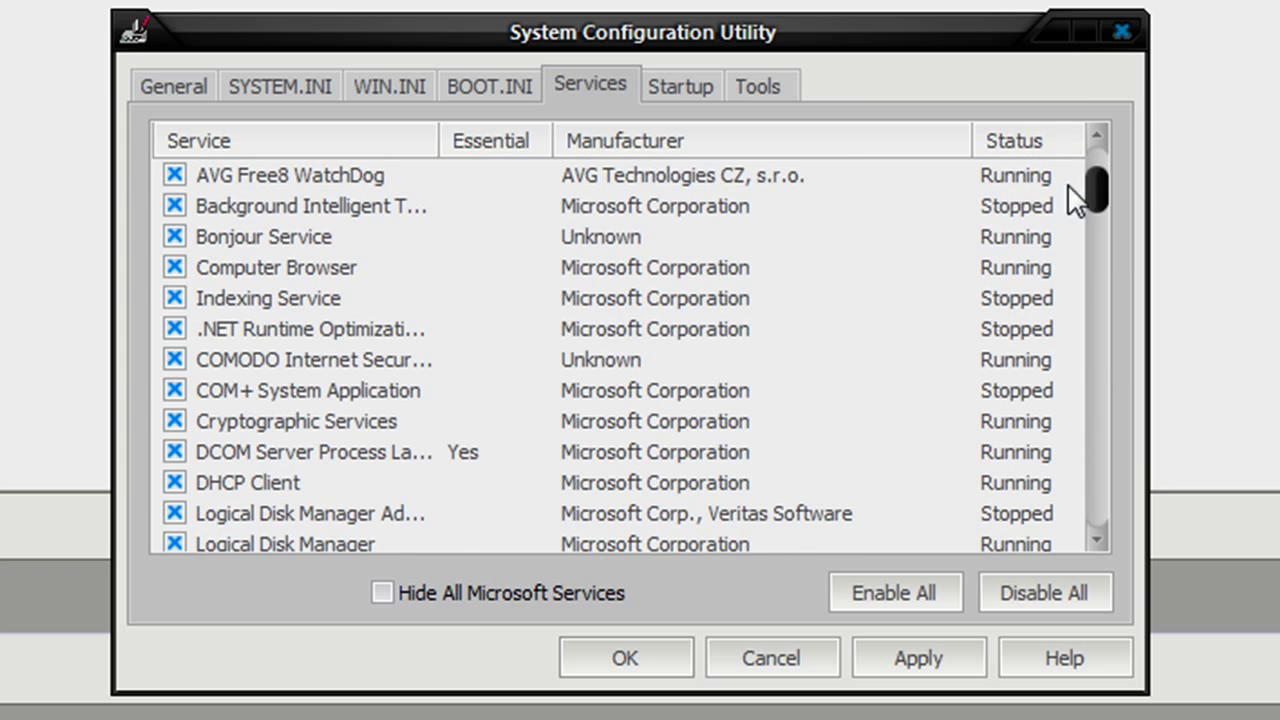
{"action": "left_click", "coordinate": [646, 140]}
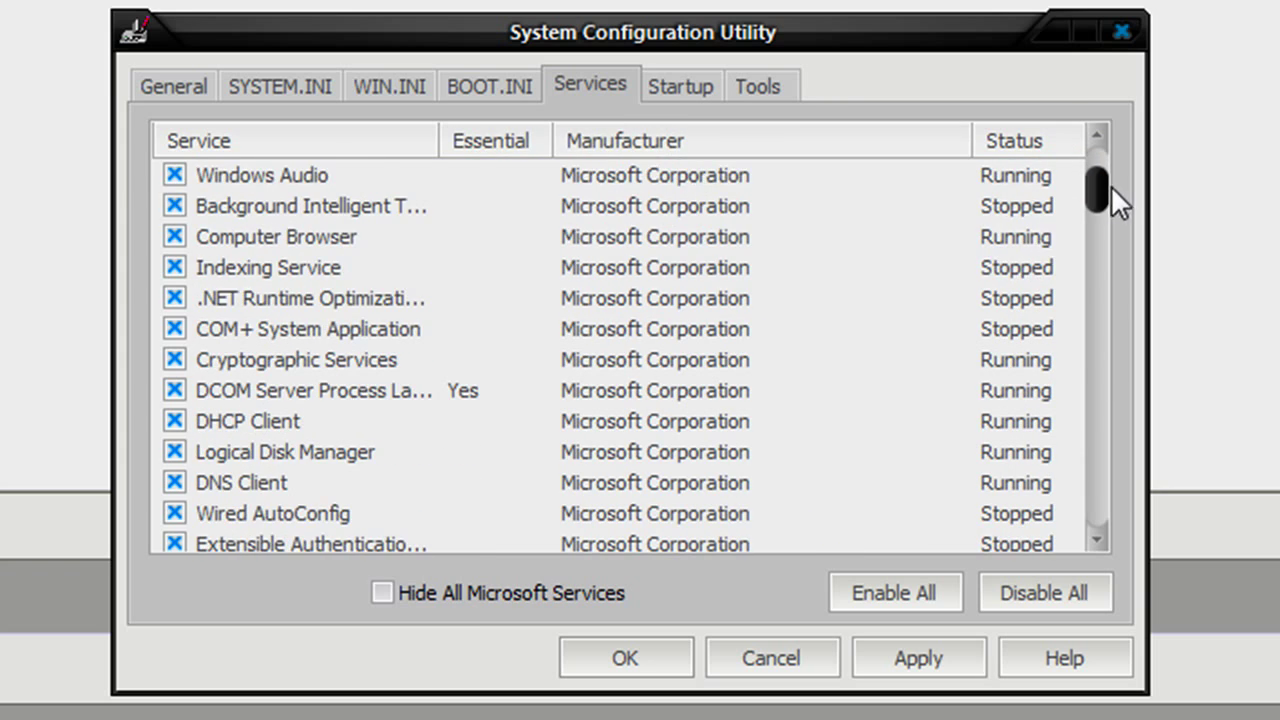
{"action": "left_click_drag", "start_coordinate": [1110, 200], "coordinate": [1097, 137]}
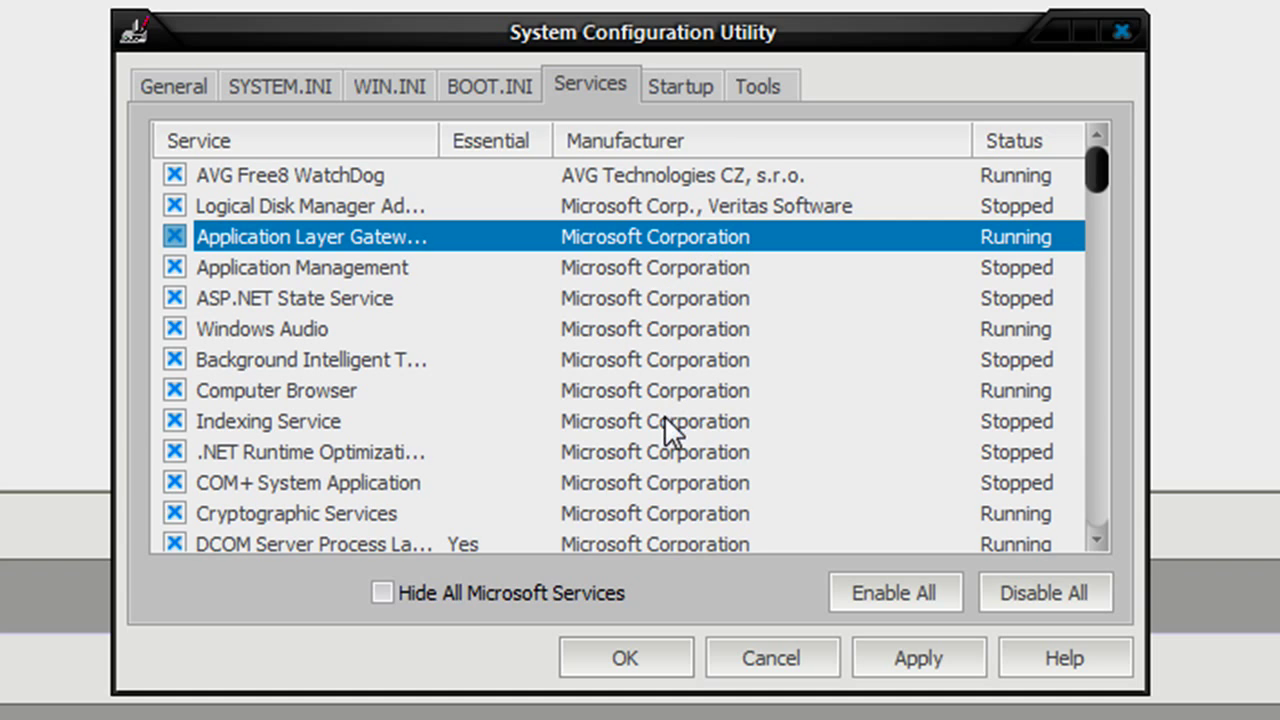
{"action": "left_click", "coordinate": [1080, 175]}
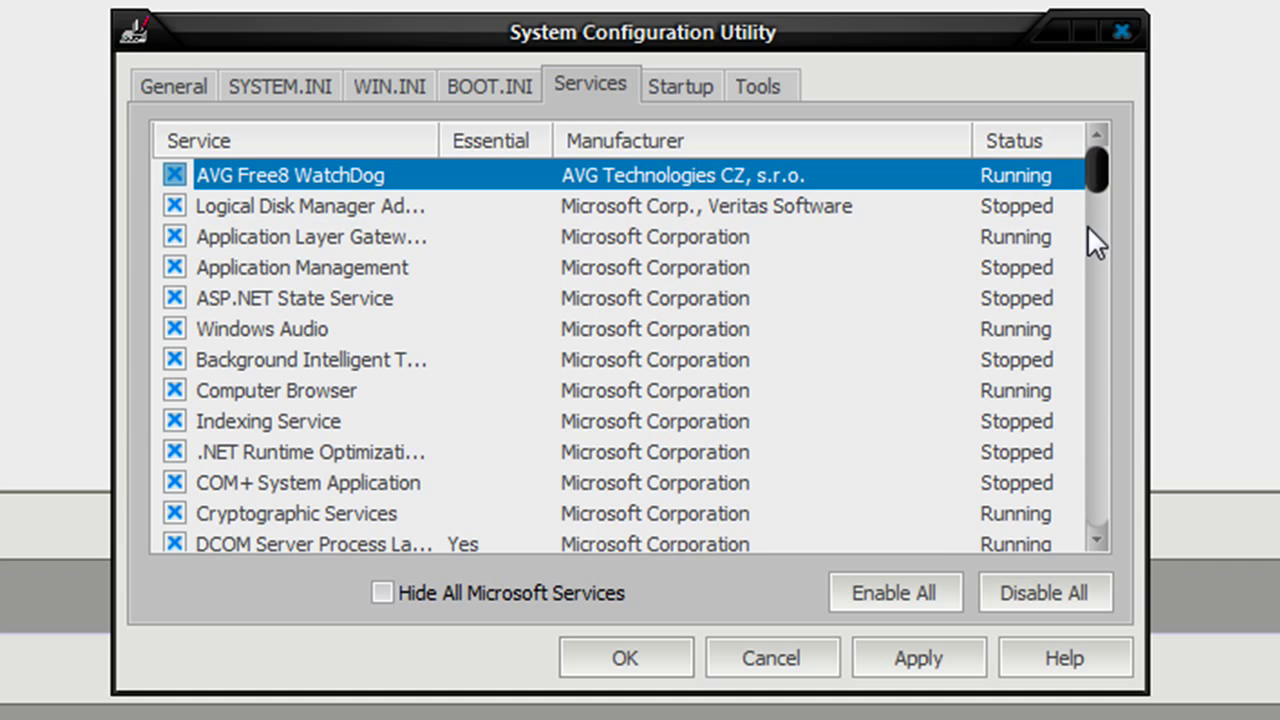
{"action": "left_click_drag", "start_coordinate": [1087, 188], "coordinate": [1093, 502]}
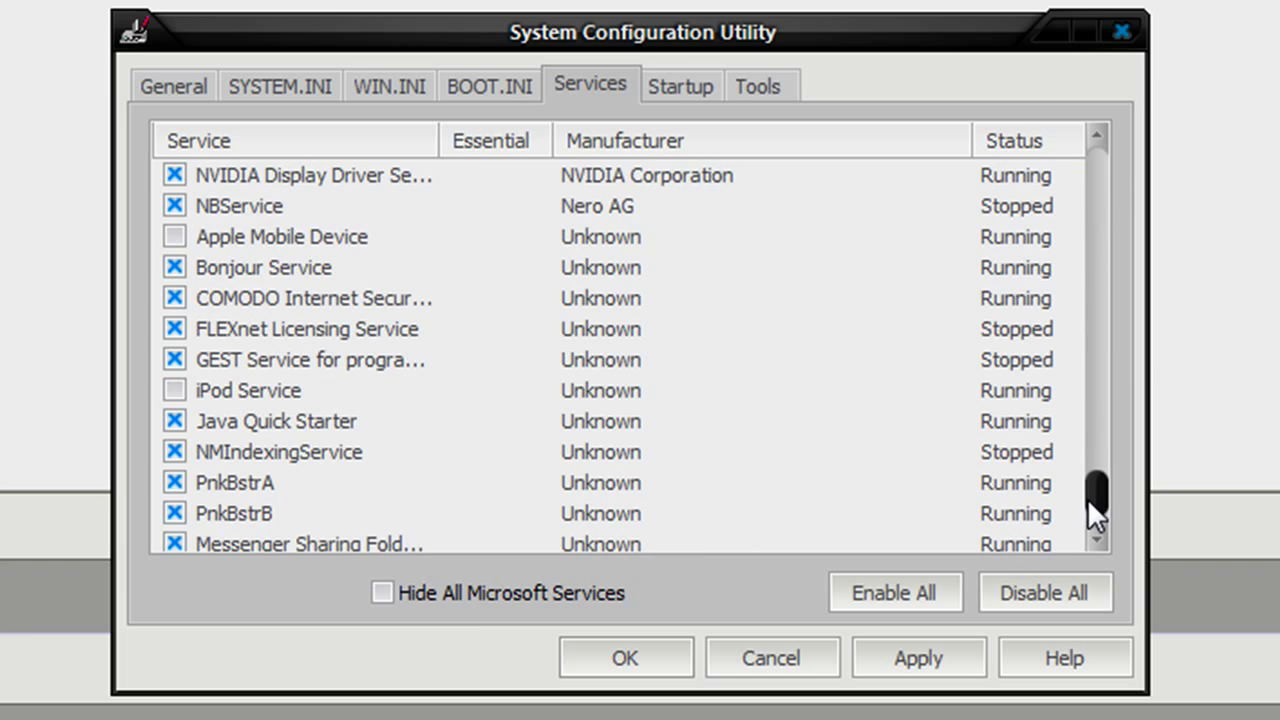
Step: Disable the NBService and PnkBstrB services
{"action": "left_click", "coordinate": [175, 207]}
{"action": "left_click_drag", "start_coordinate": [1105, 483], "coordinate": [1106, 510]}
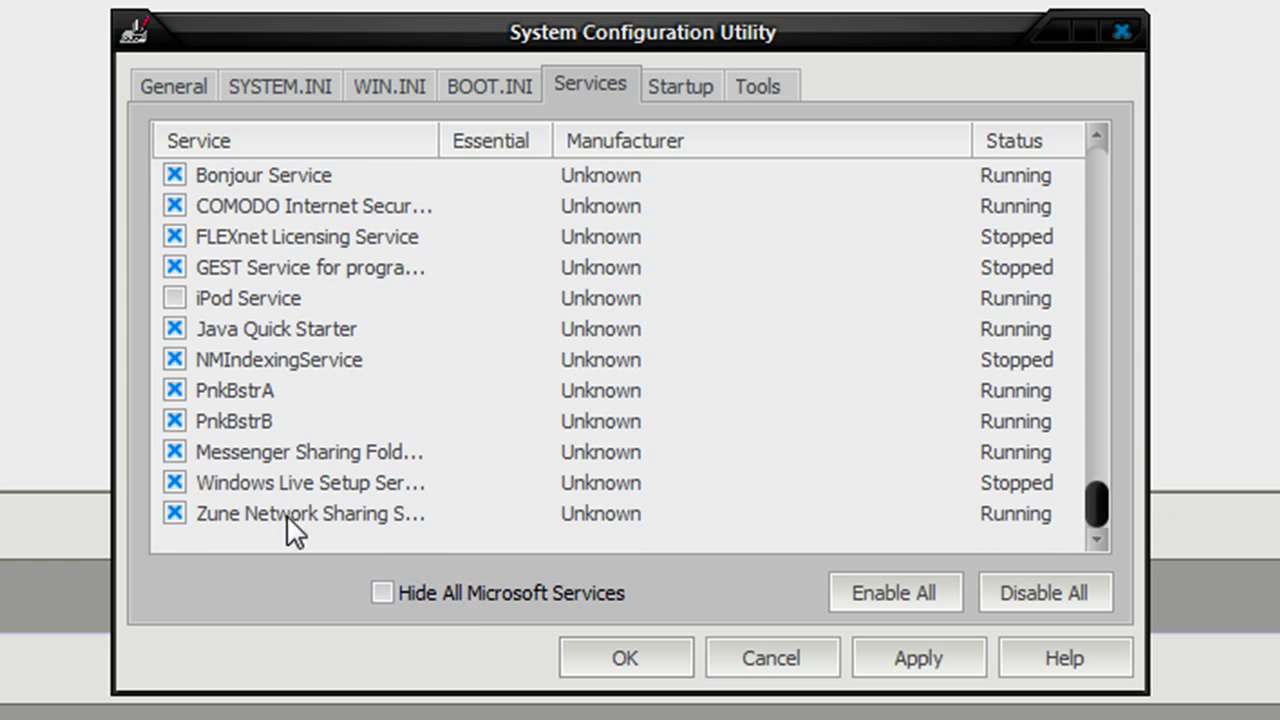
{"action": "left_click", "coordinate": [174, 414]}
Step: Disable the ZuneLauncher startup item and review the remaining startup items
{"action": "left_click", "coordinate": [668, 85]}
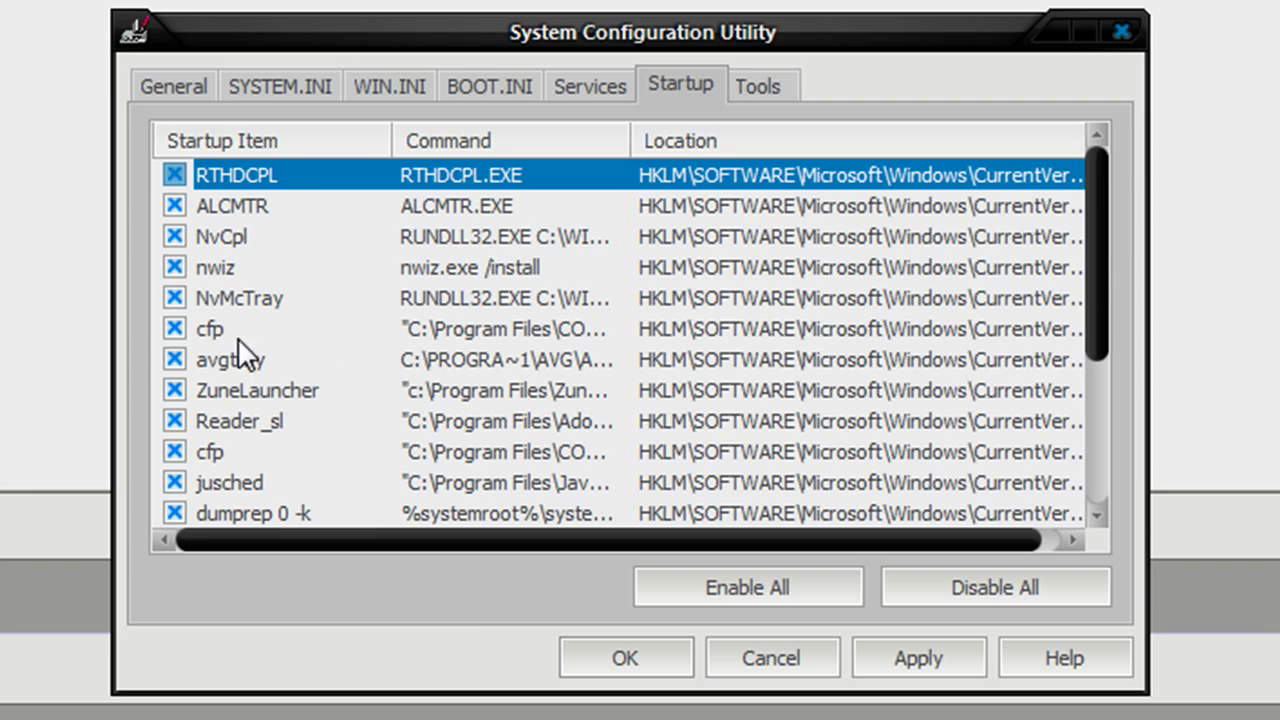
{"action": "left_click_drag", "start_coordinate": [1097, 243], "coordinate": [1100, 352]}
{"action": "left_click", "coordinate": [174, 390]}
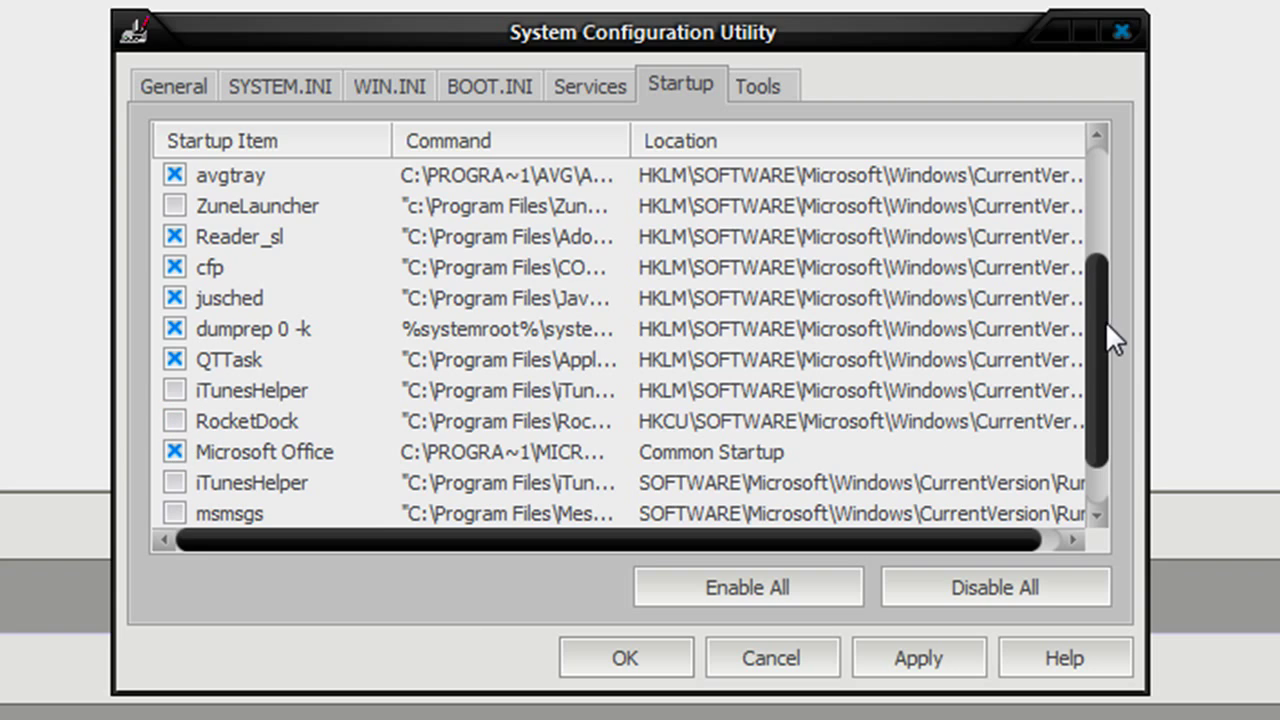
{"action": "left_click_drag", "start_coordinate": [1105, 321], "coordinate": [1105, 393]}
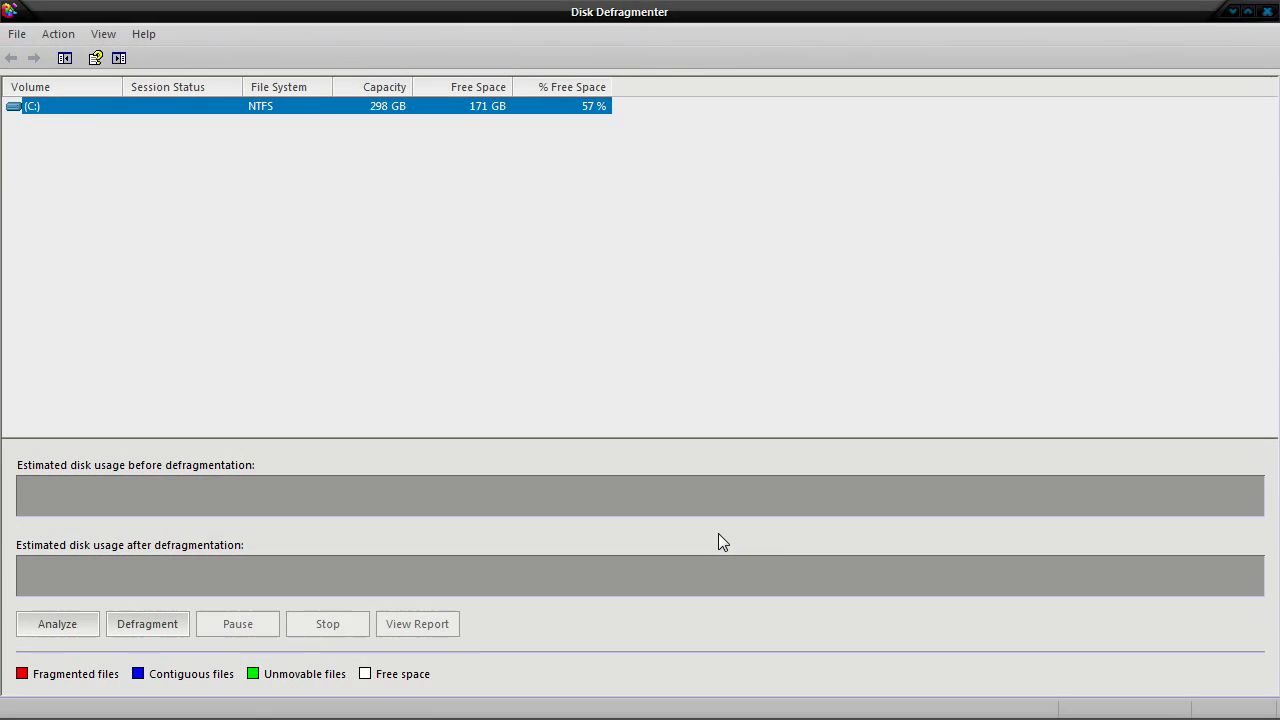
Step: Switch to the Speed Up note in Notepad and copy the text mystring=(80000000) from its second line
{"action": "key", "text": "alt+Tab"}
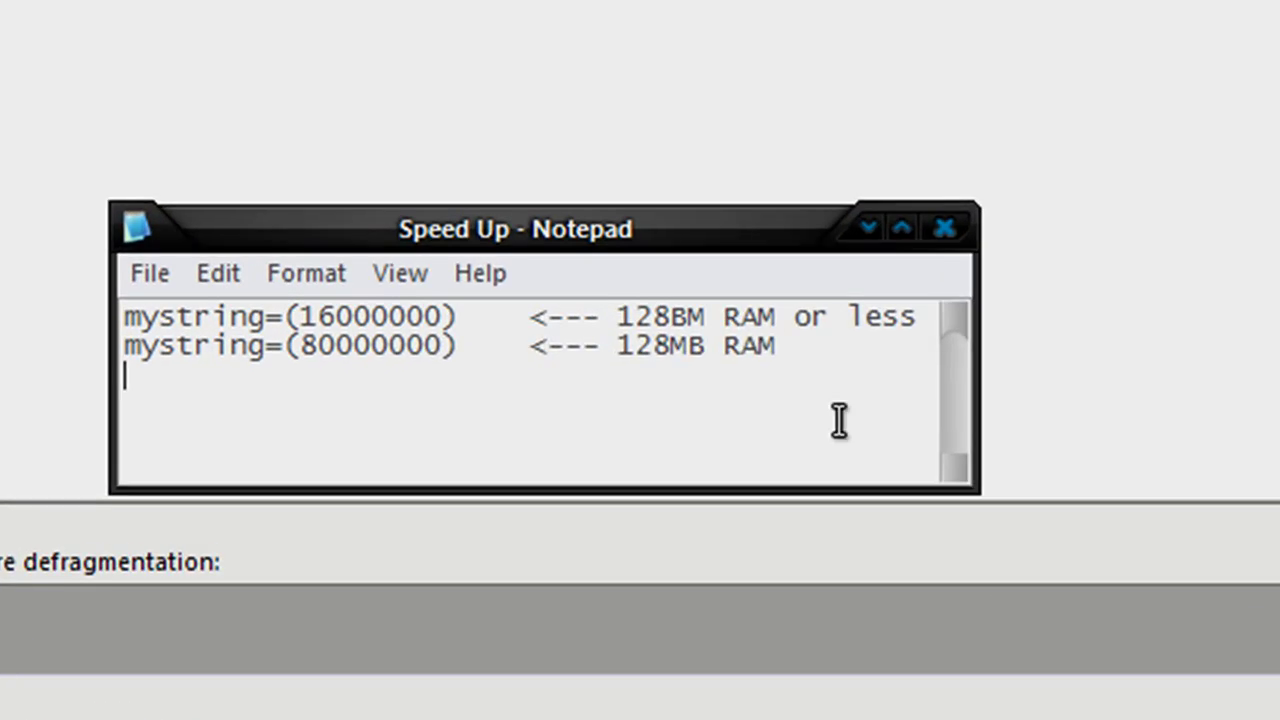
{"action": "left_click_drag", "start_coordinate": [767, 234], "coordinate": [768, 105]}
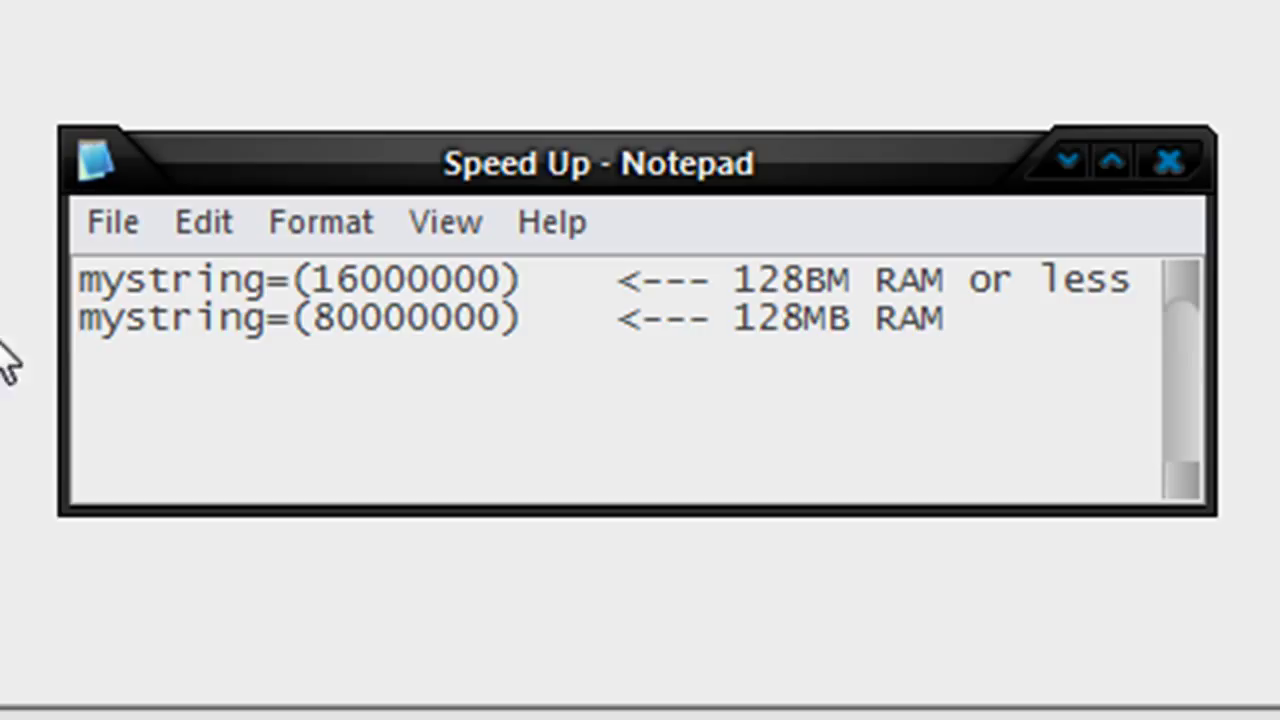
{"action": "left_click_drag", "start_coordinate": [523, 317], "coordinate": [27, 323]}
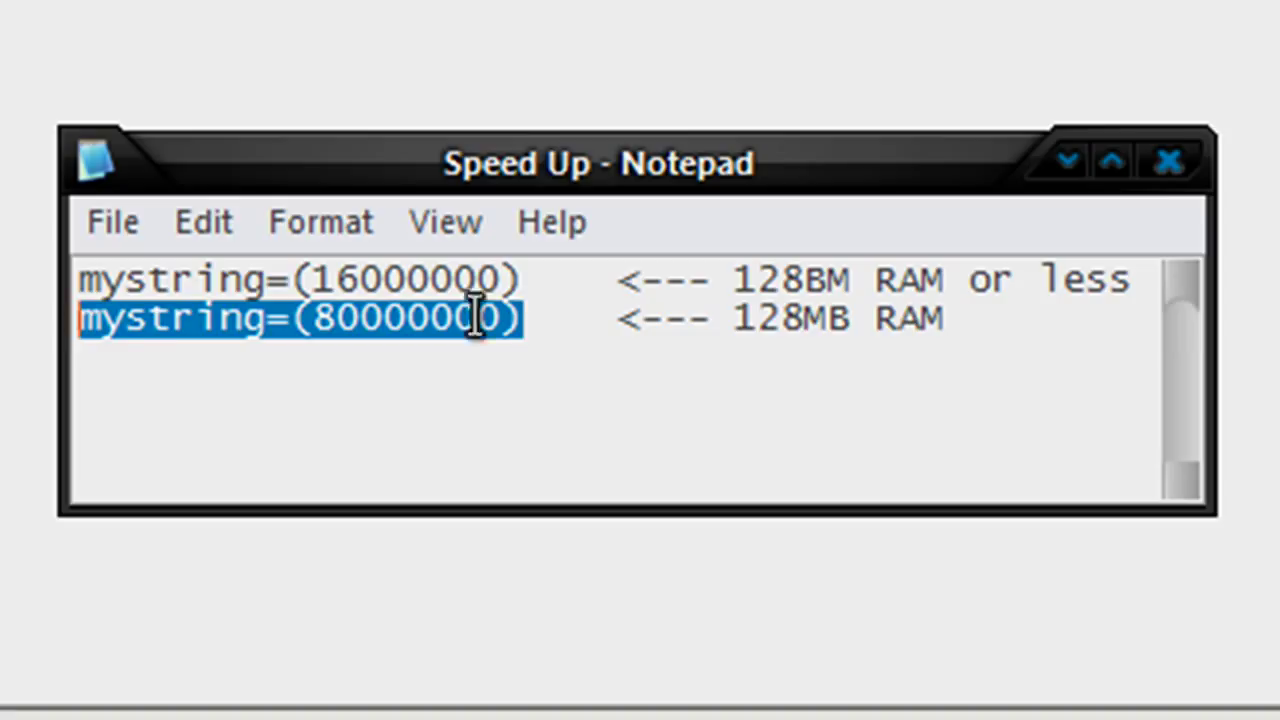
{"action": "right_click", "coordinate": [118, 318]}
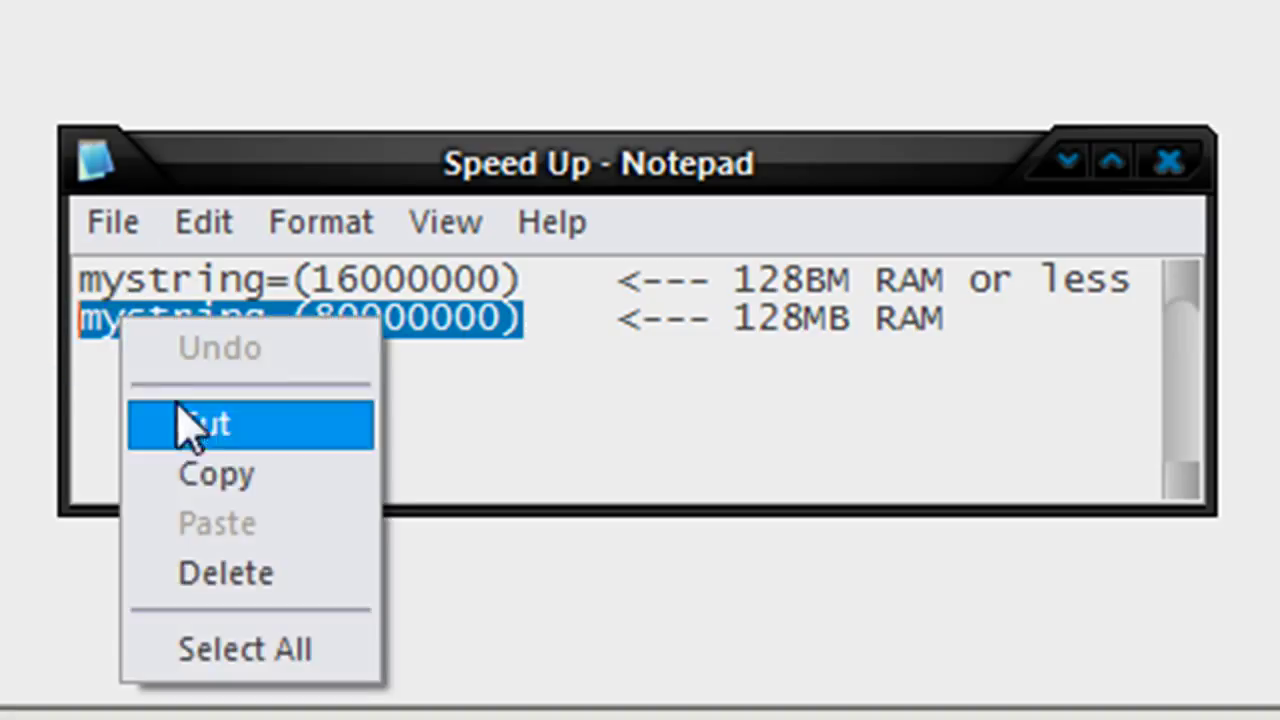
{"action": "left_click", "coordinate": [190, 470]}
{"action": "left_click", "coordinate": [187, 457]}
Step: Switch to the untitled Notepad document, move its window over the Speed Up note, and paste mystring=(80000000) into it
{"action": "key", "text": "alt+Tab"}
{"action": "key", "text": "Tab"}
{"action": "key", "text": "Tab"}
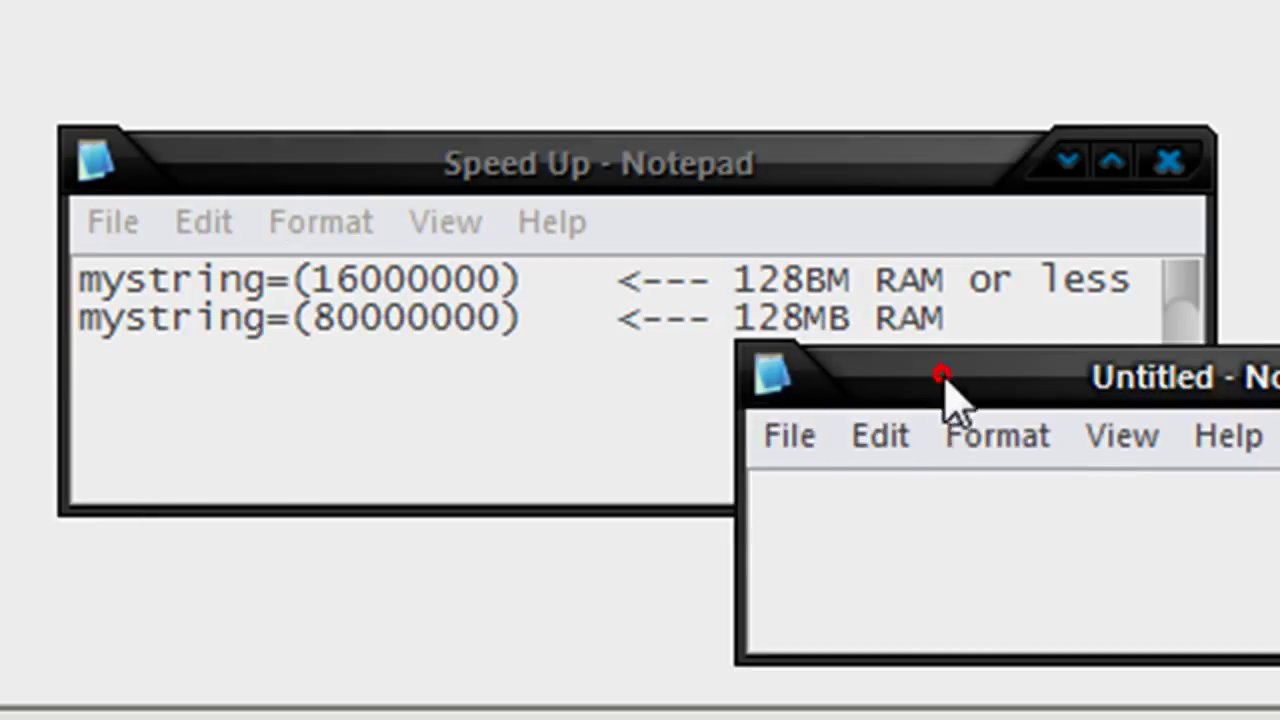
{"action": "left_click_drag", "start_coordinate": [943, 391], "coordinate": [643, 240]}
{"action": "key", "text": "ctrl+v"}
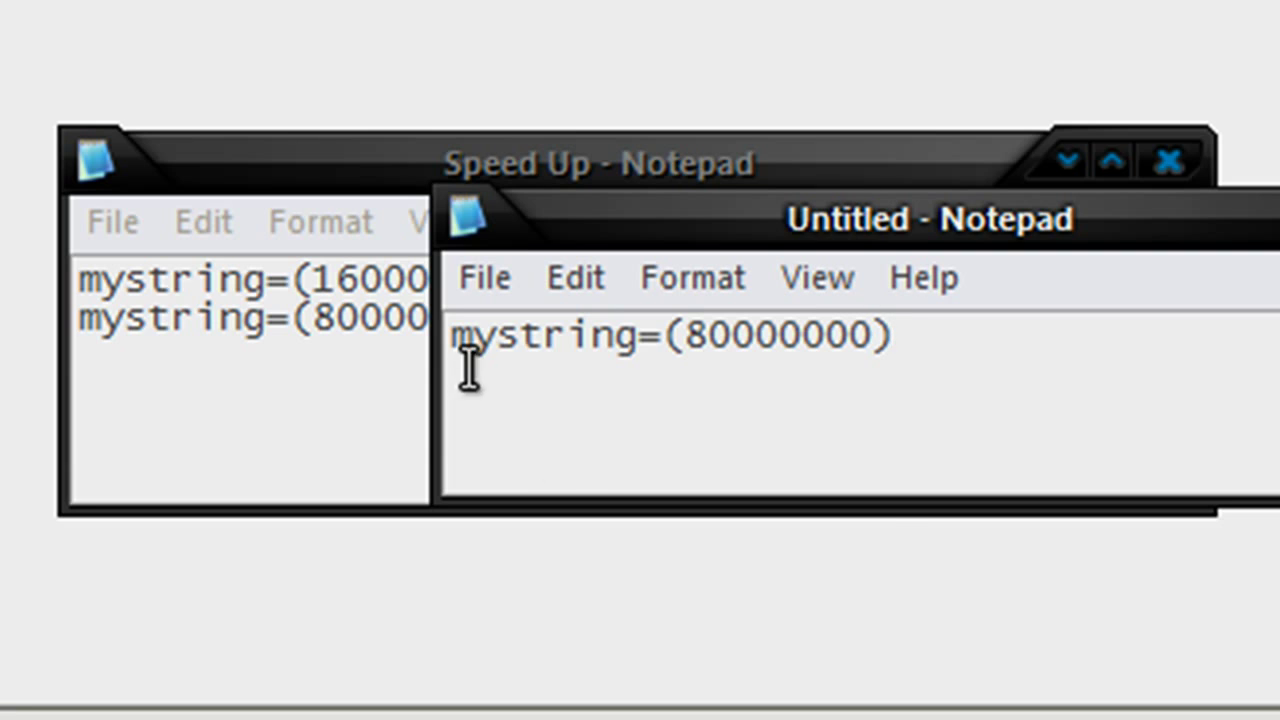
Step: Save the untitled document in My Documents as Speed Up.vbs with the file type set to All Files
{"action": "left_click", "coordinate": [487, 278]}
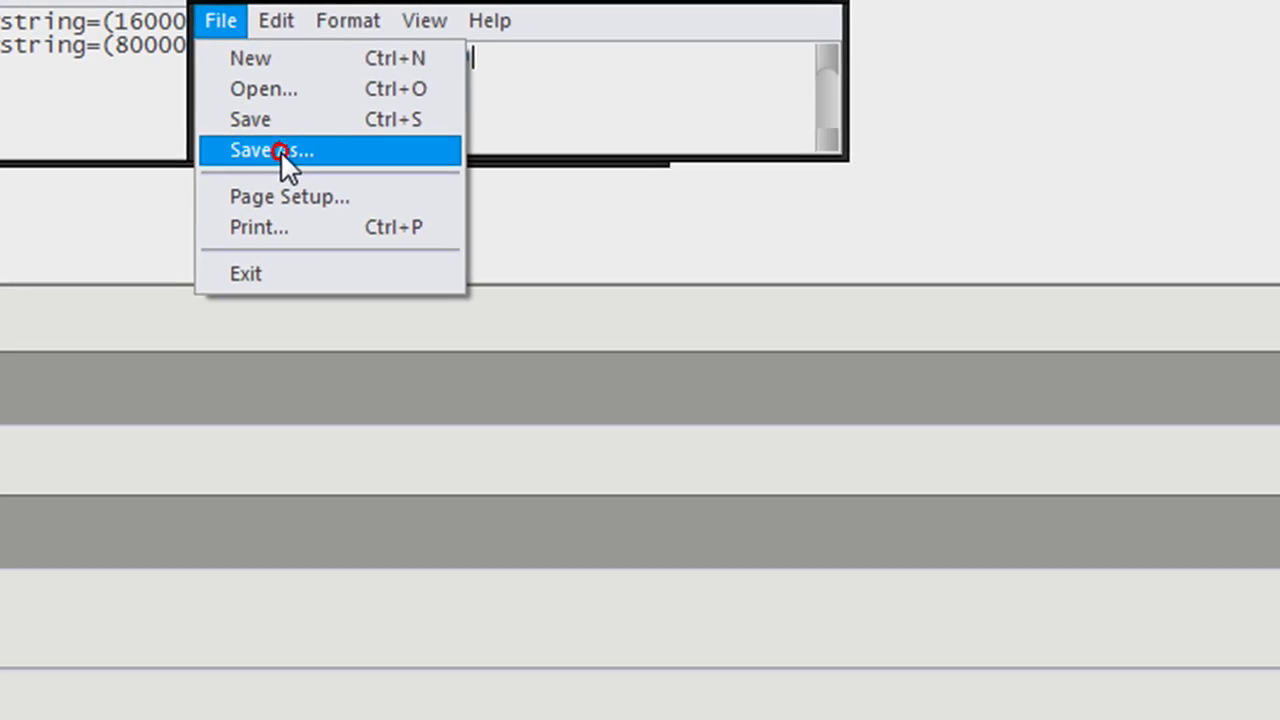
{"action": "left_click", "coordinate": [280, 150]}
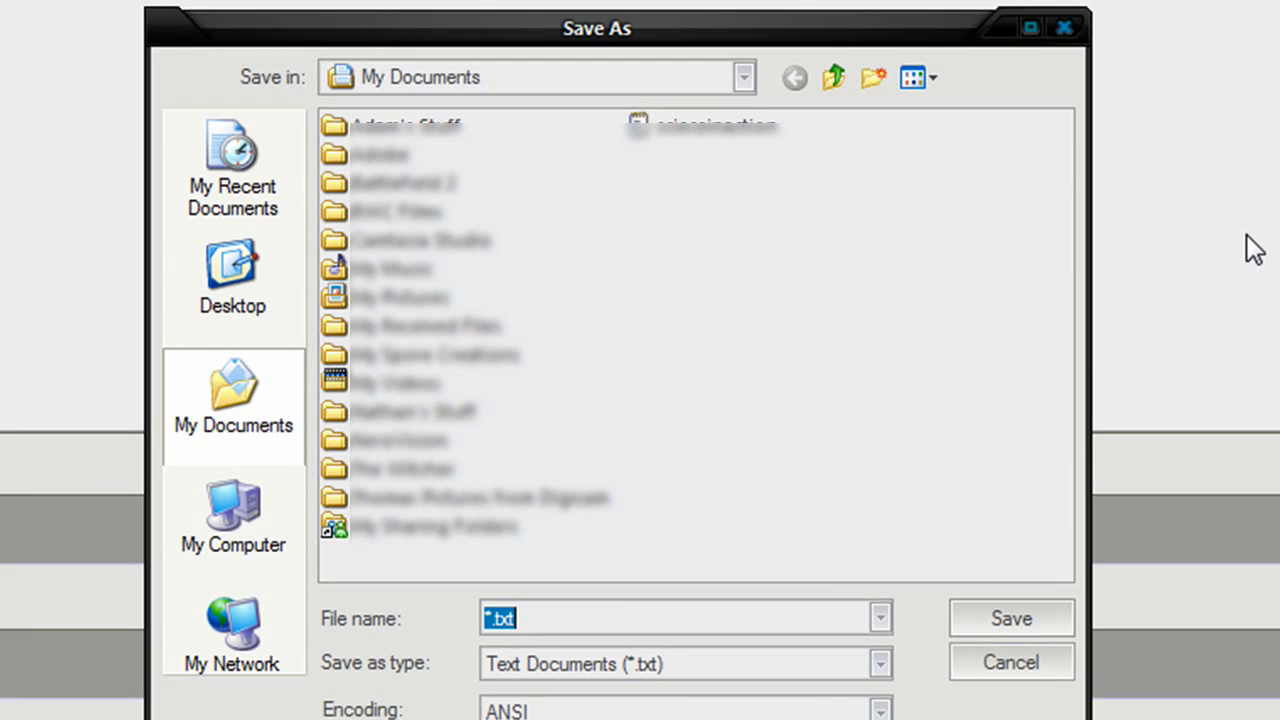
{"action": "type", "text": "Speed Up."}
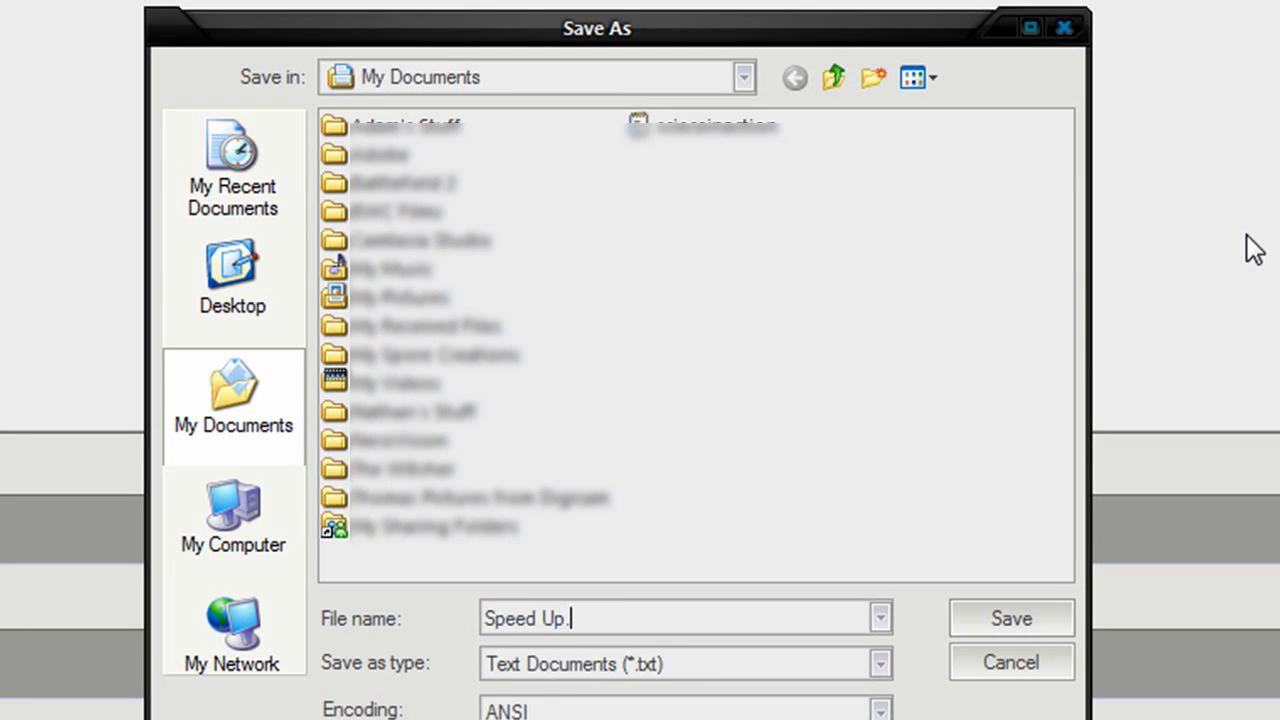
{"action": "type", "text": "vbs"}
{"action": "left_click", "coordinate": [882, 665]}
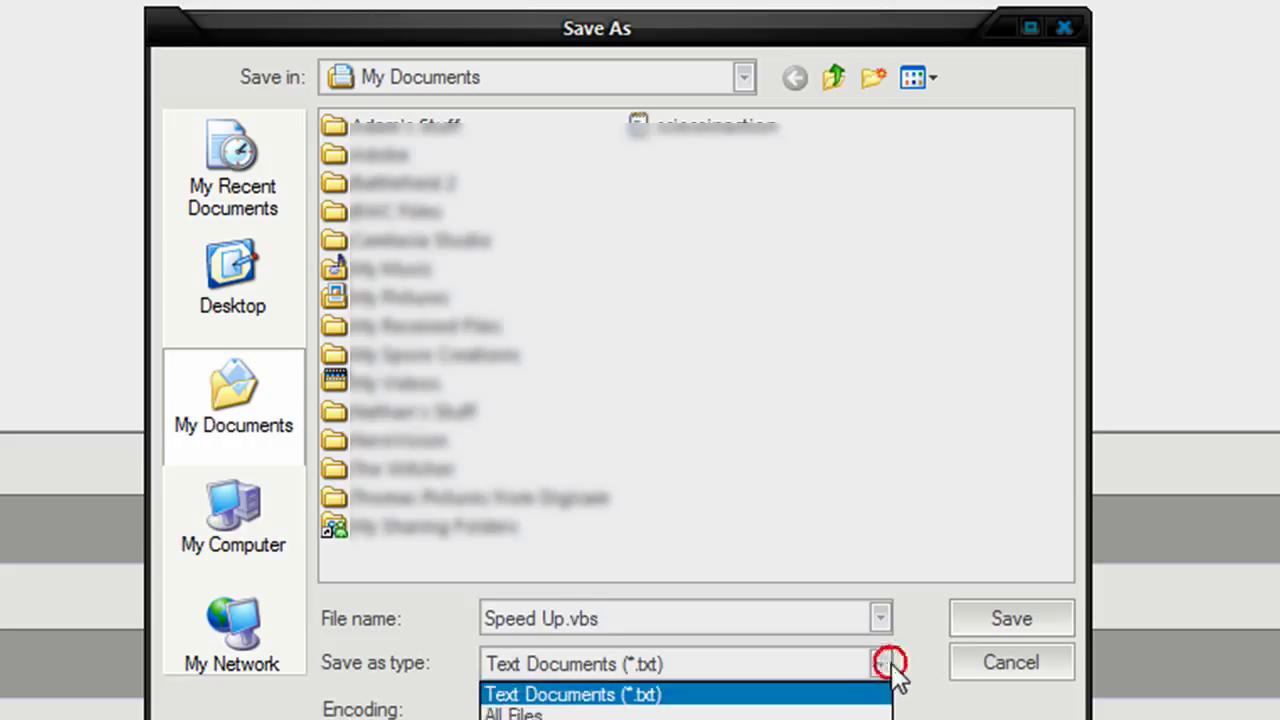
{"action": "left_click", "coordinate": [870, 714]}
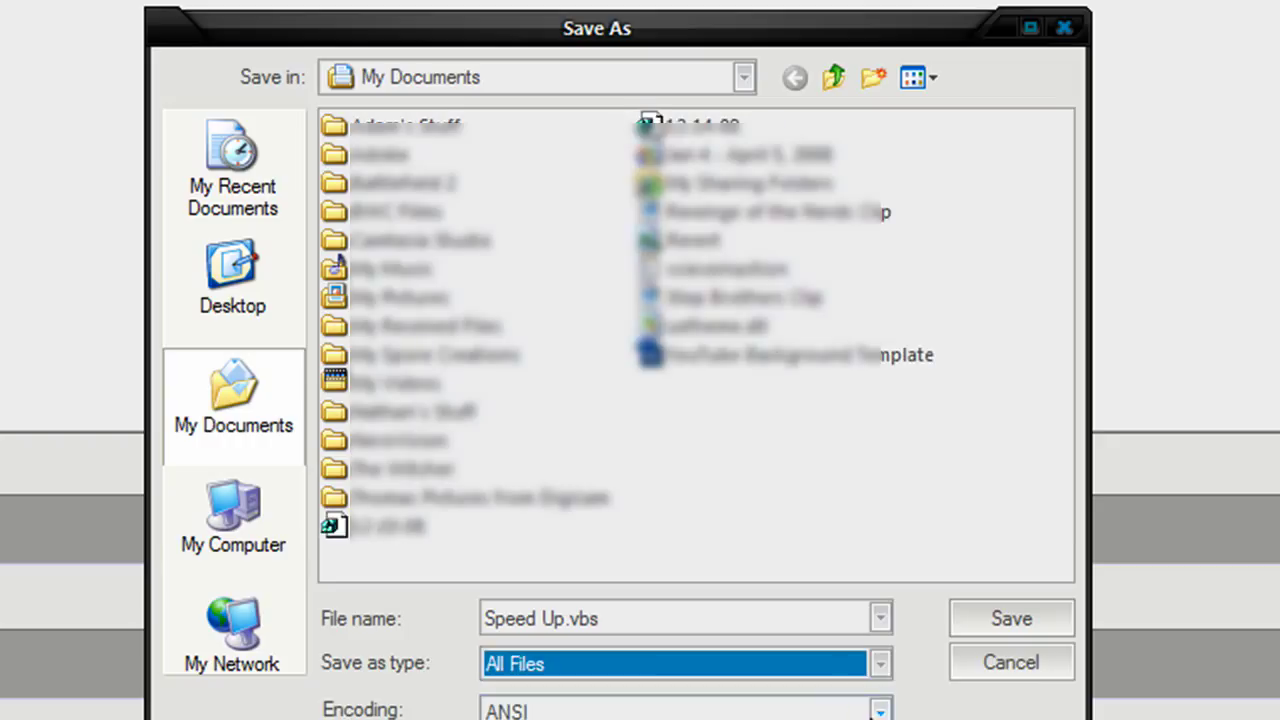
{"action": "left_click", "coordinate": [1017, 619]}
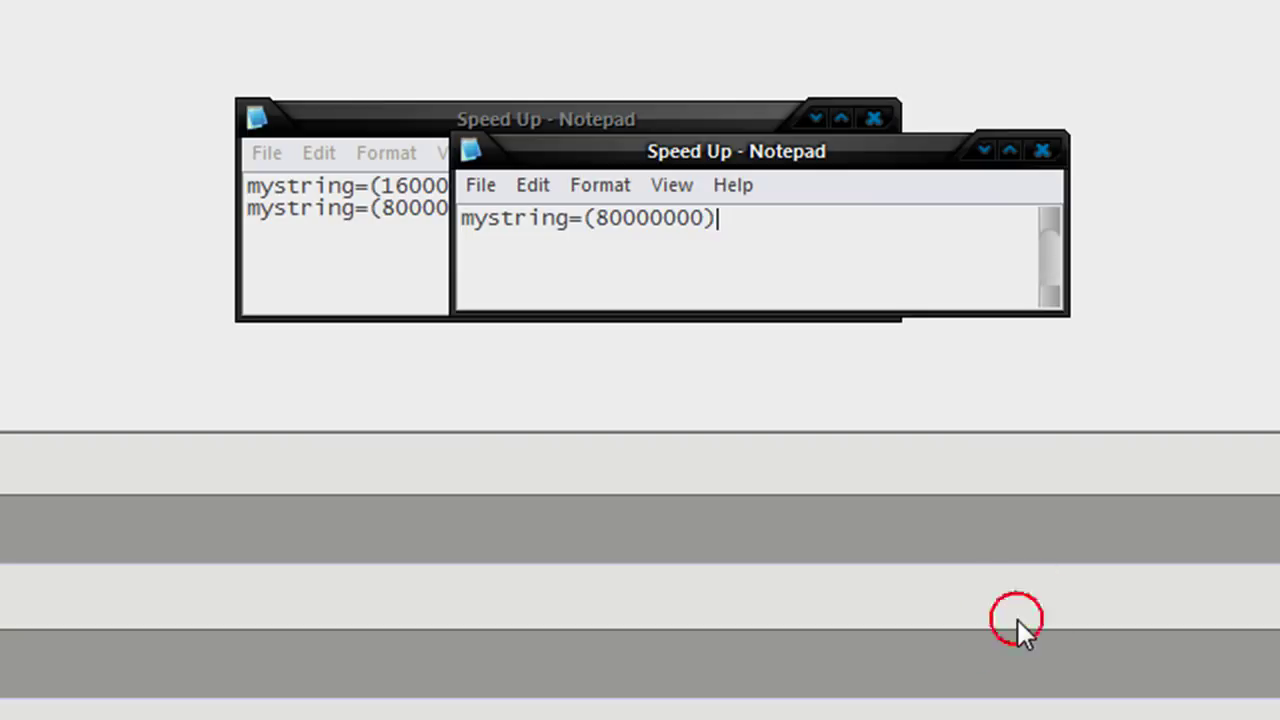